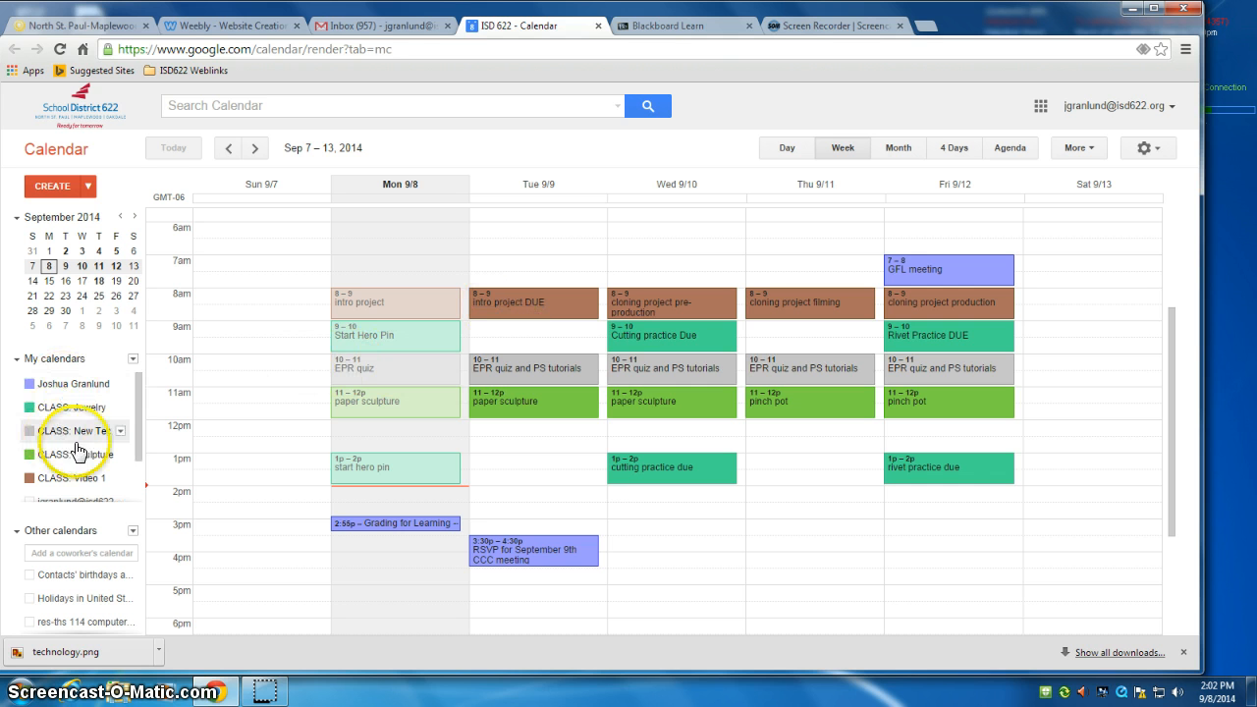
Step: Open the calendar settings of CLASS: Video 1 and find its embed code
left_click_drag(136, 419, 134, 441)
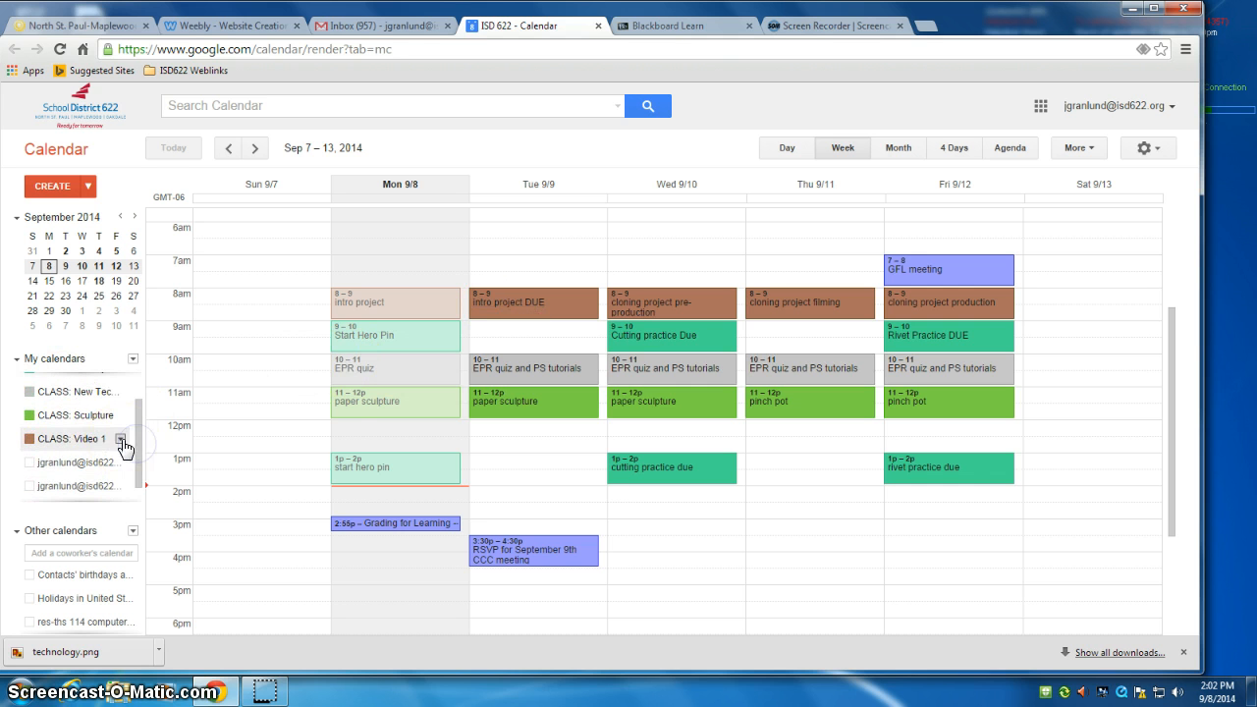
left_click(120, 440)
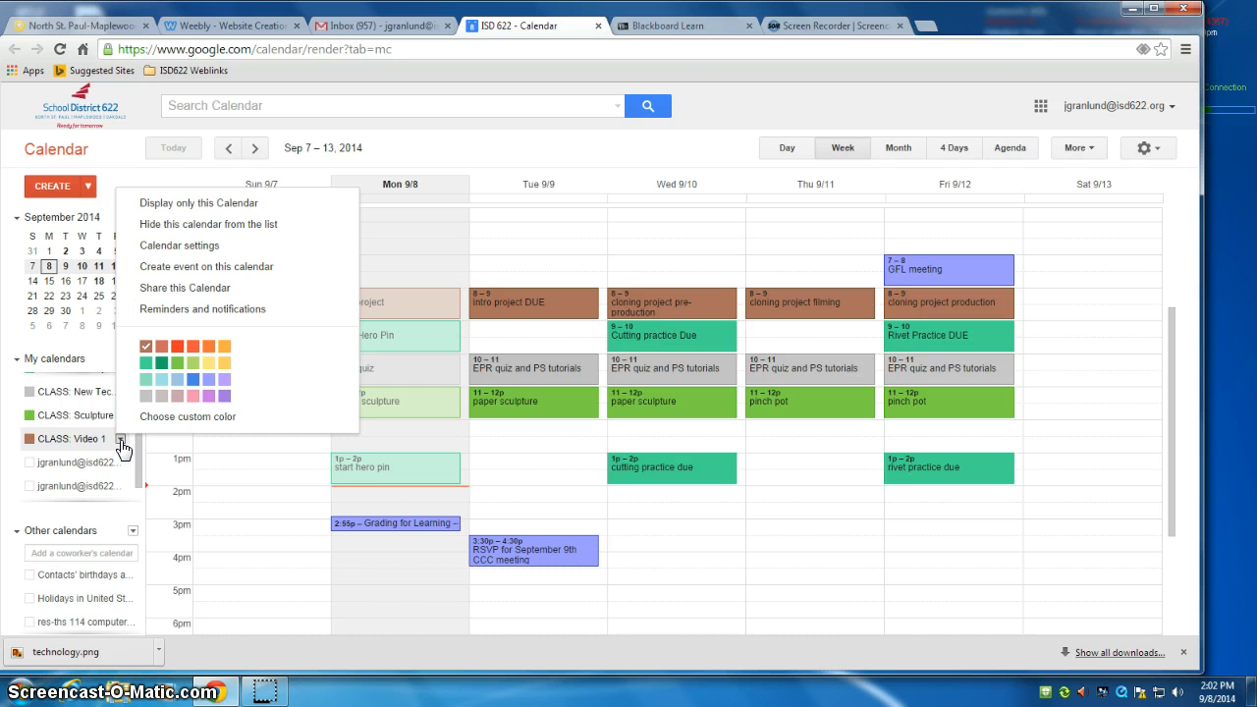
left_click(171, 246)
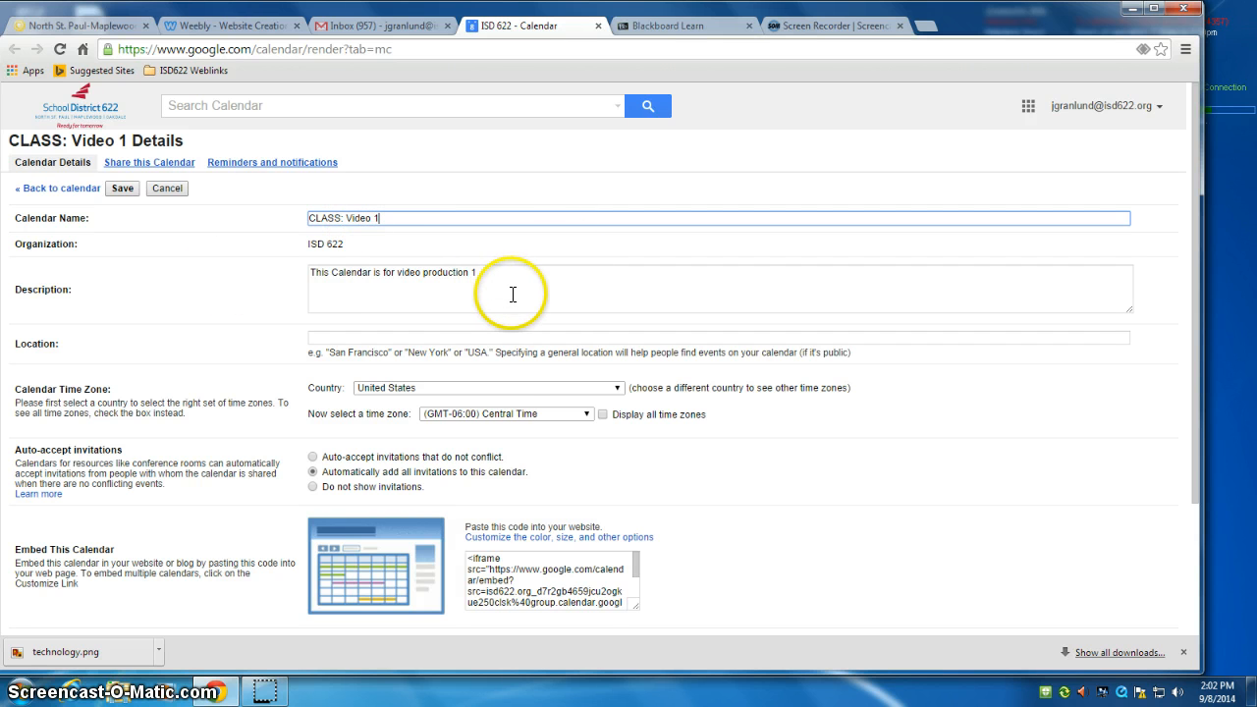
scroll(512, 295, "down", 1)
scroll(512, 295, "down", 1)
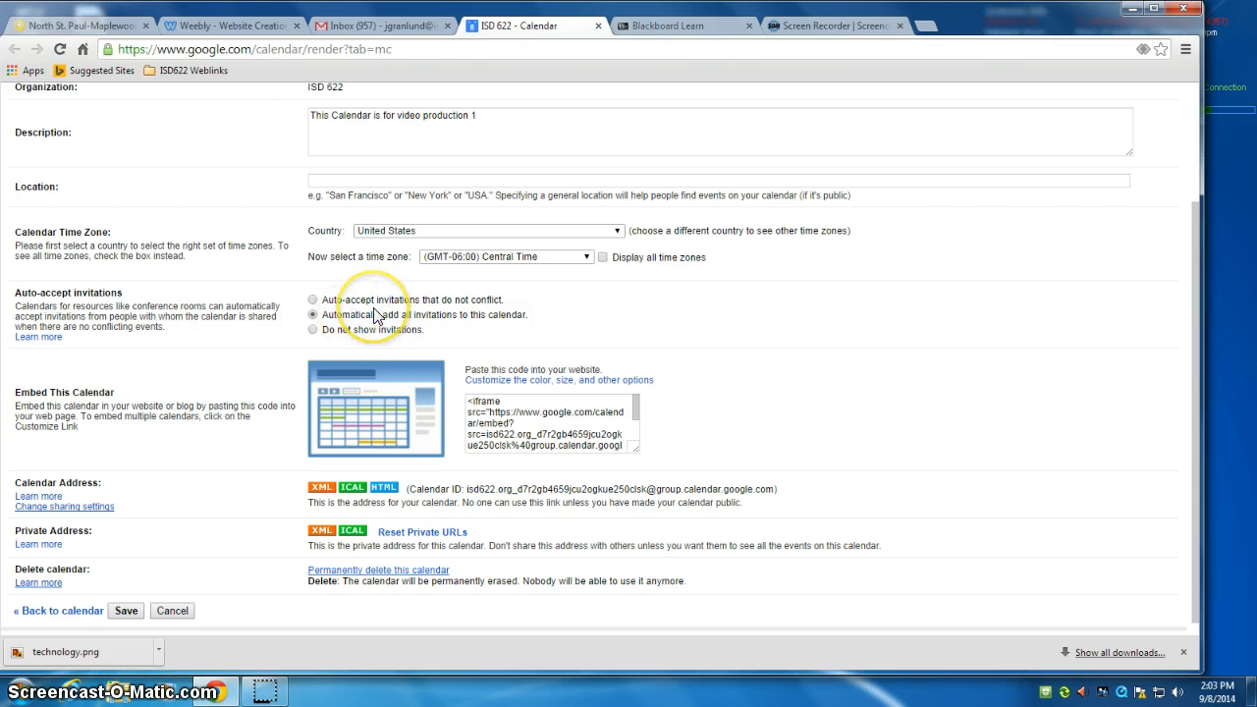
scroll(304, 302, "down", 1)
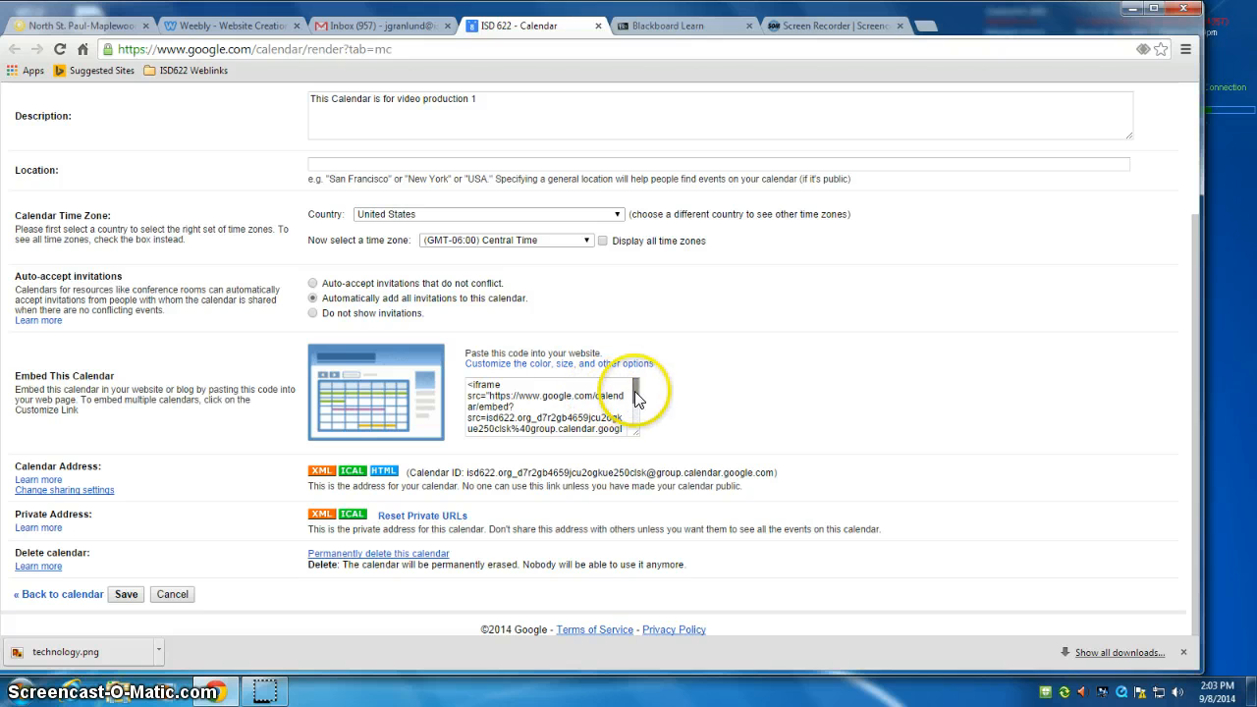
Step: Copy the complete iframe embed code of the CLASS: Video 1 calendar
left_click_drag(636, 392, 636, 399)
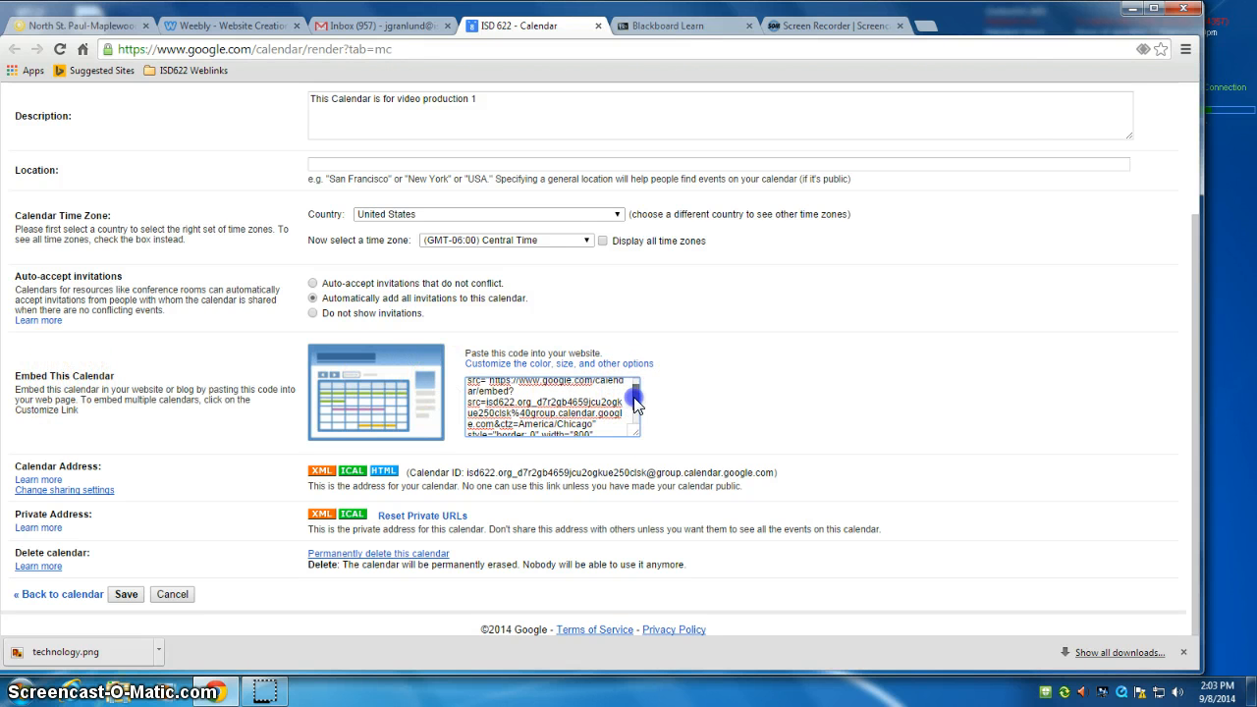
left_click(637, 423)
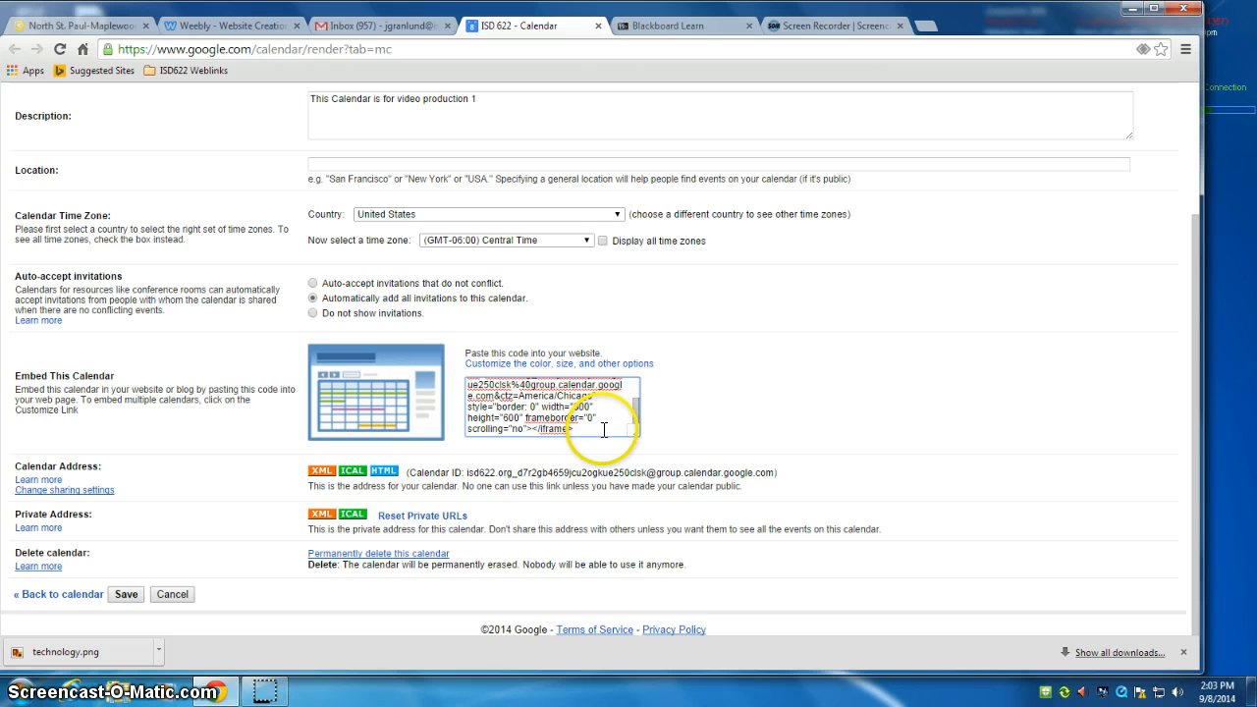
left_click_drag(604, 430, 433, 339)
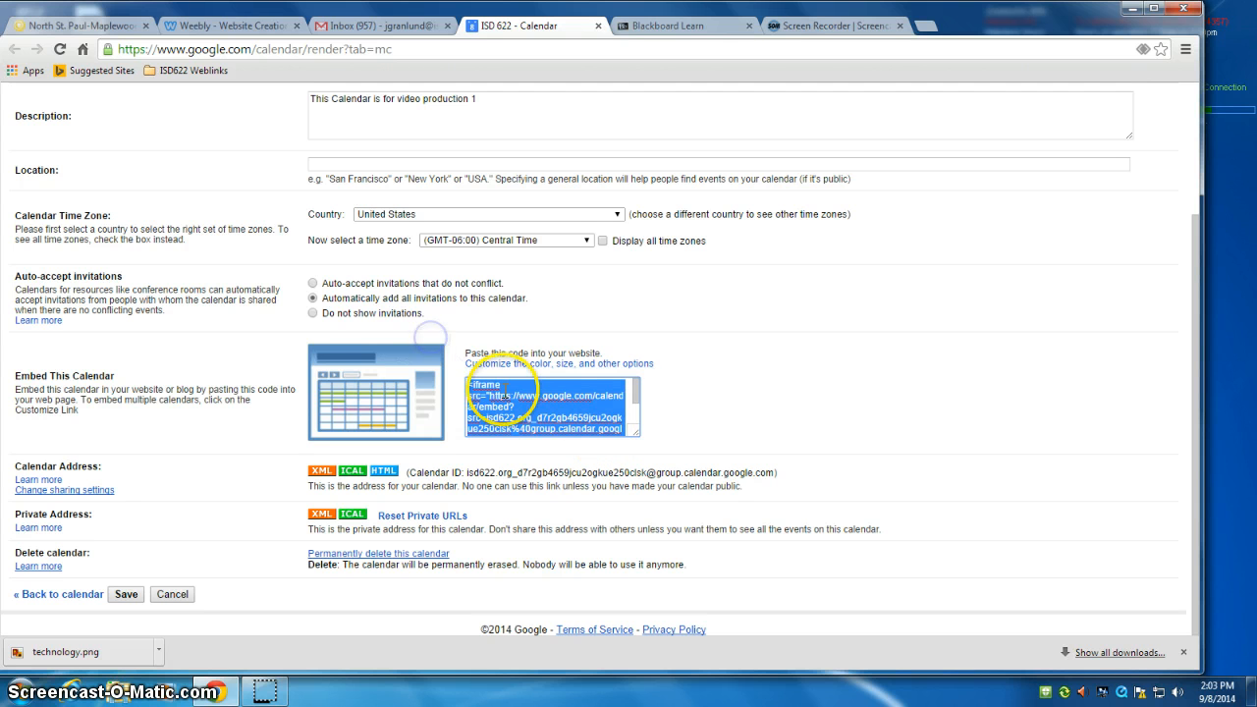
right_click(513, 404)
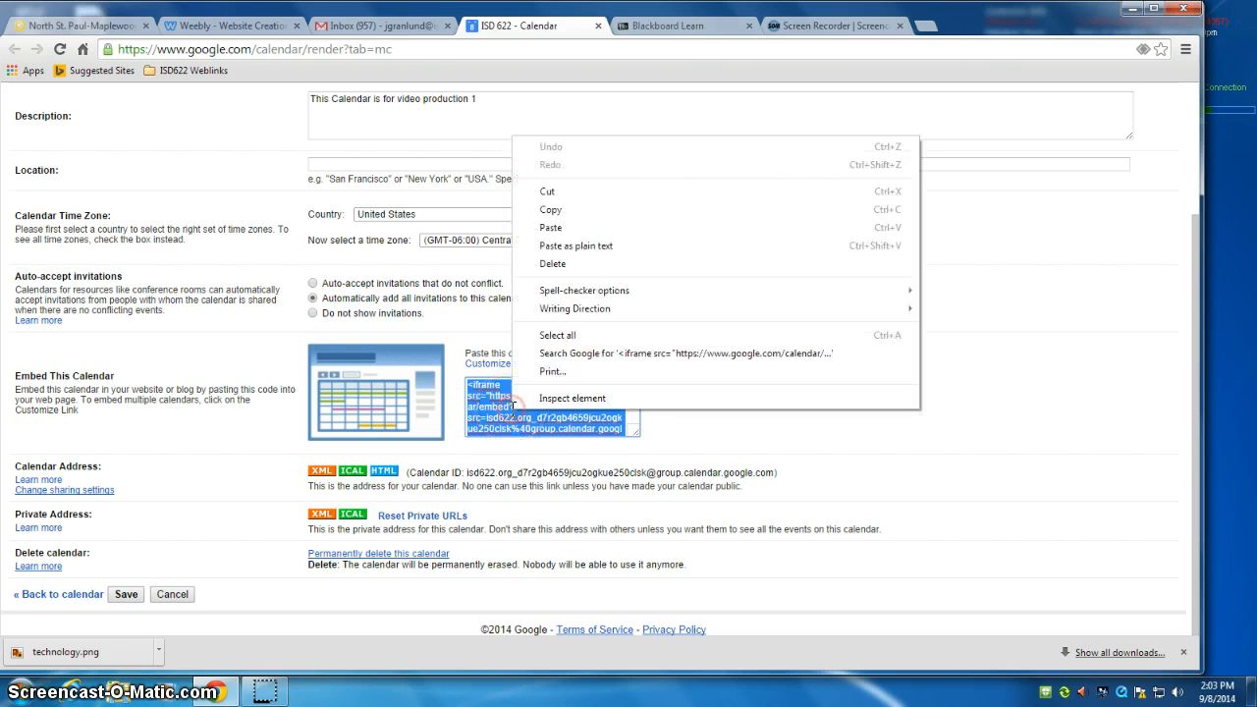
left_click(548, 213)
Step: Switch to Blackboard Learn and start a new web link in the Video Production 1 course's calendar area
left_click(671, 28)
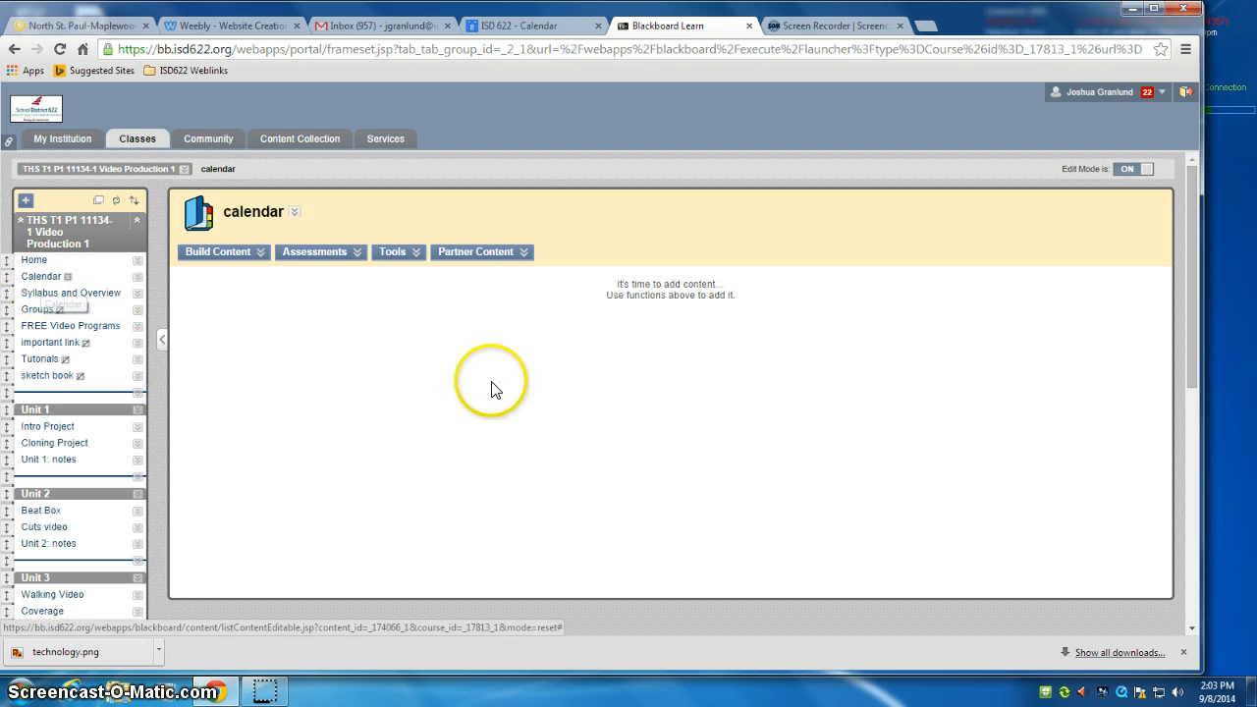
left_click(246, 257)
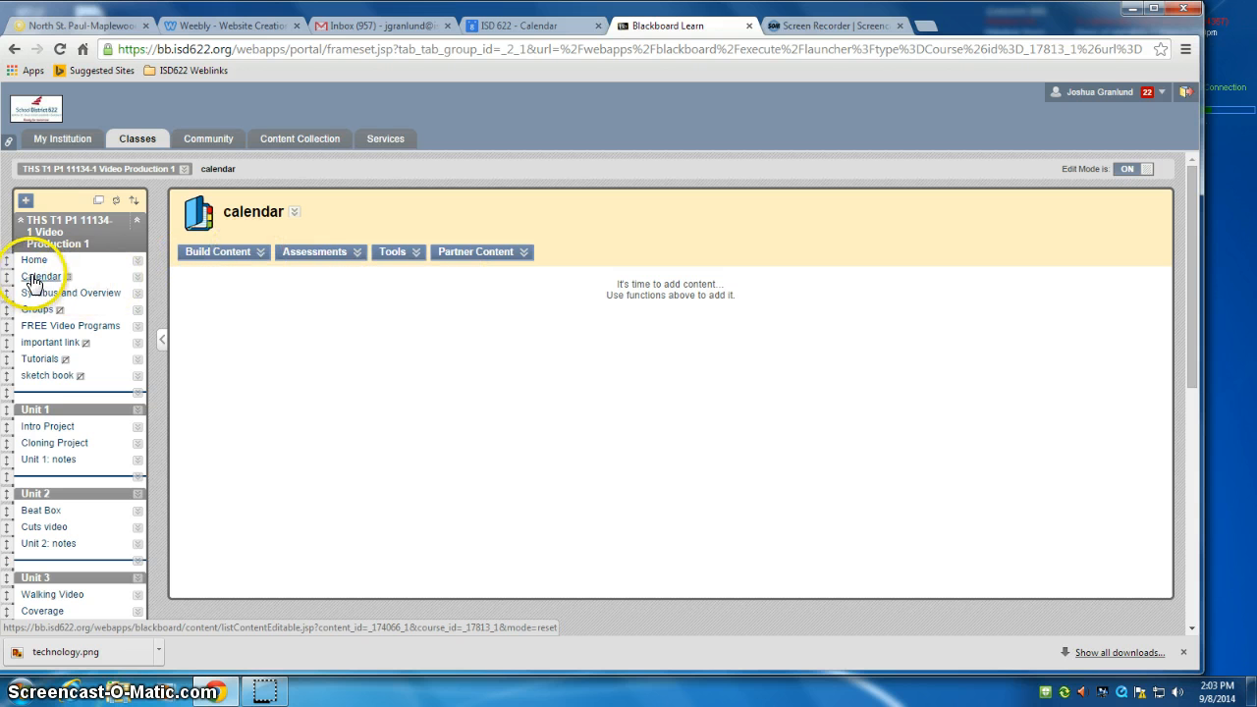
left_click(28, 204)
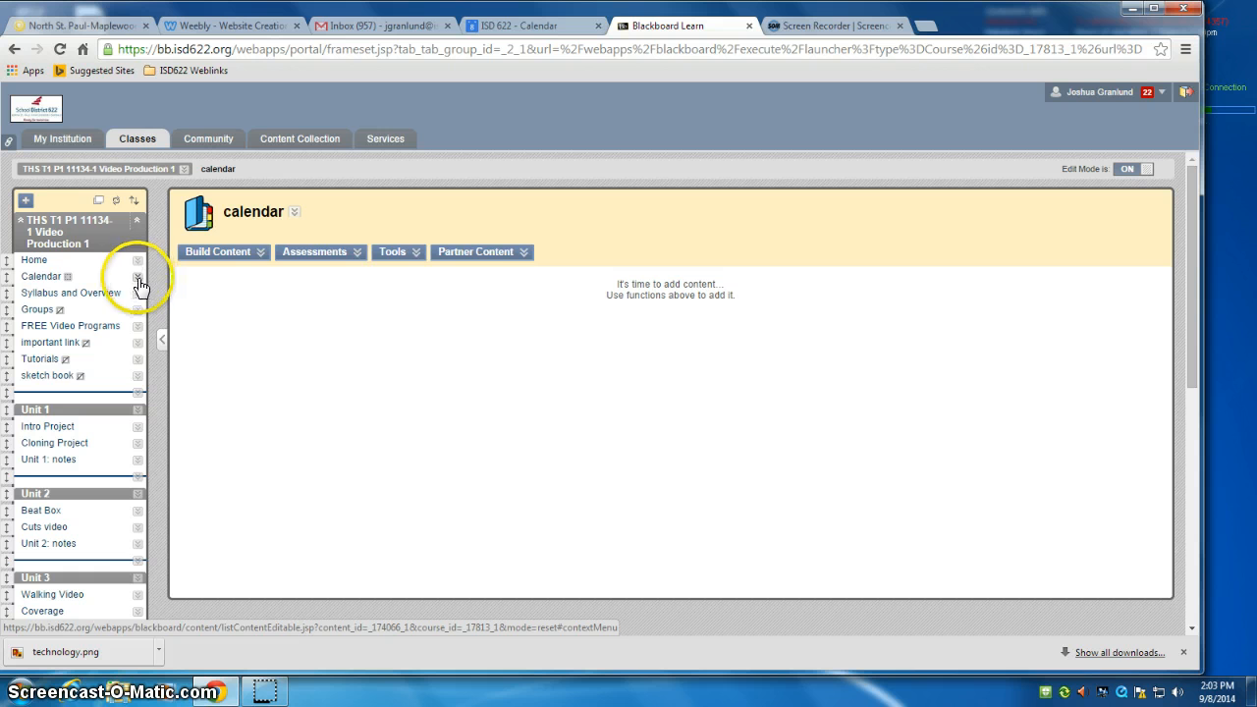
left_click(225, 252)
left_click(242, 257)
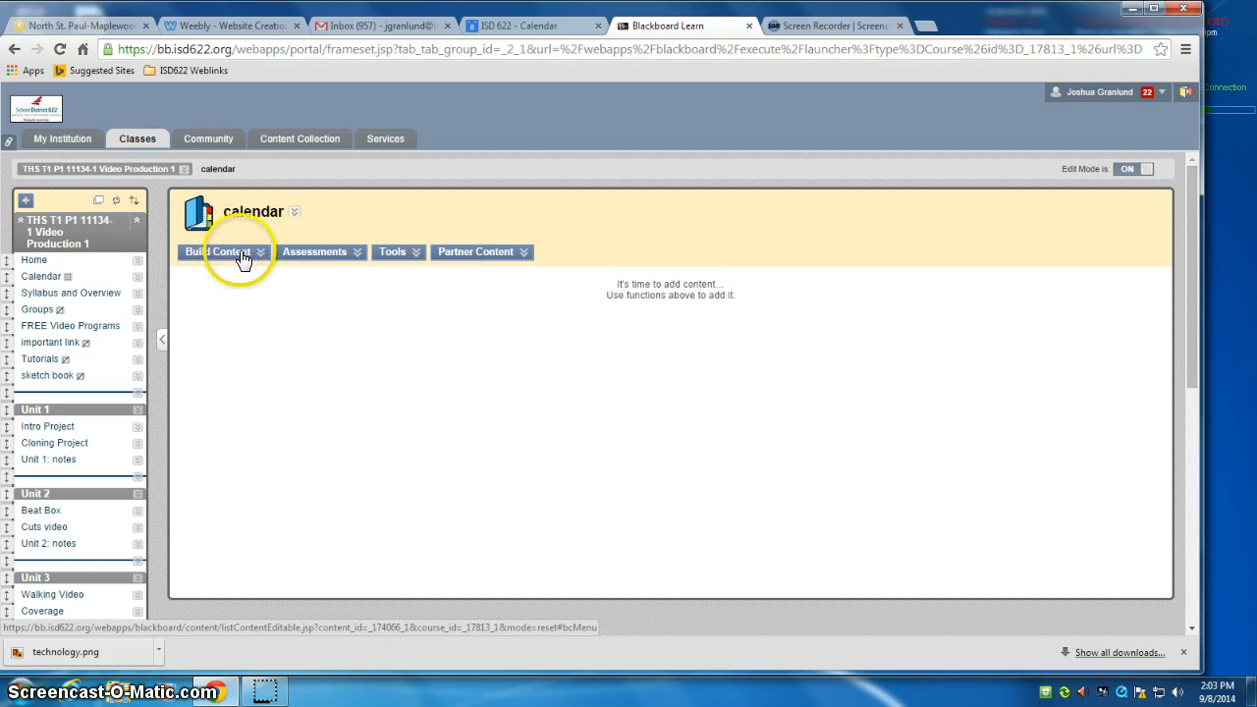
left_click(243, 257)
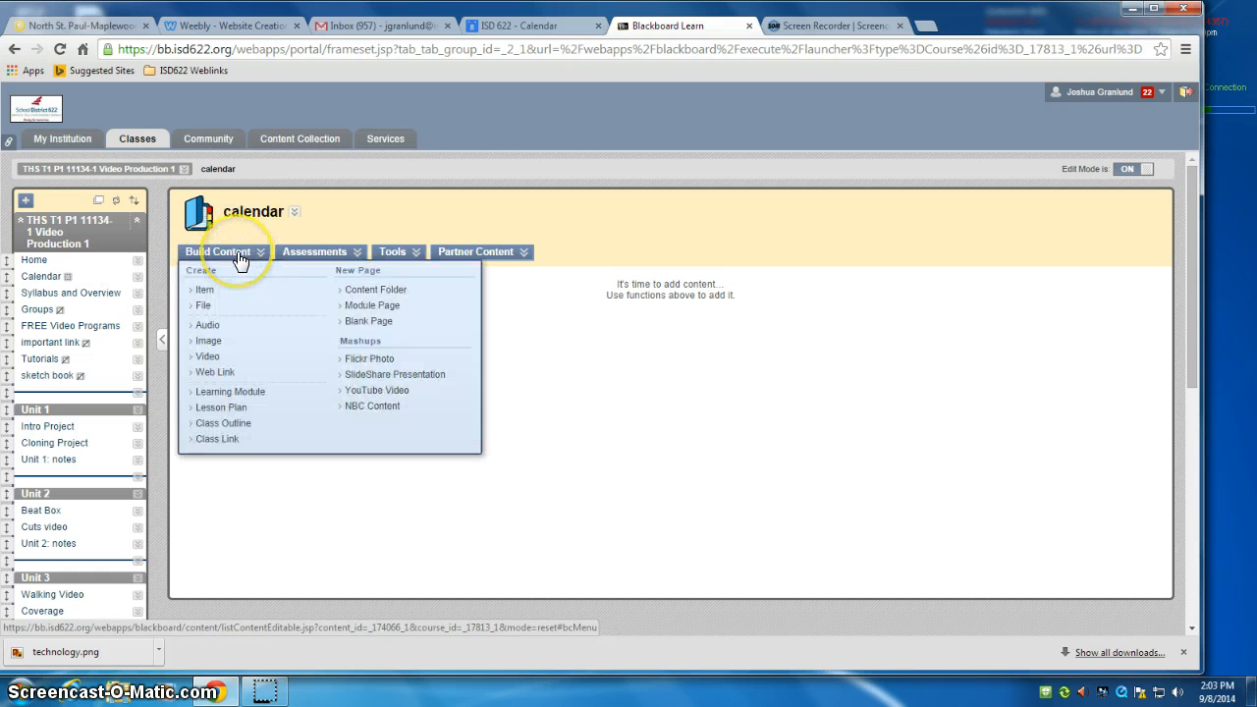
left_click(235, 375)
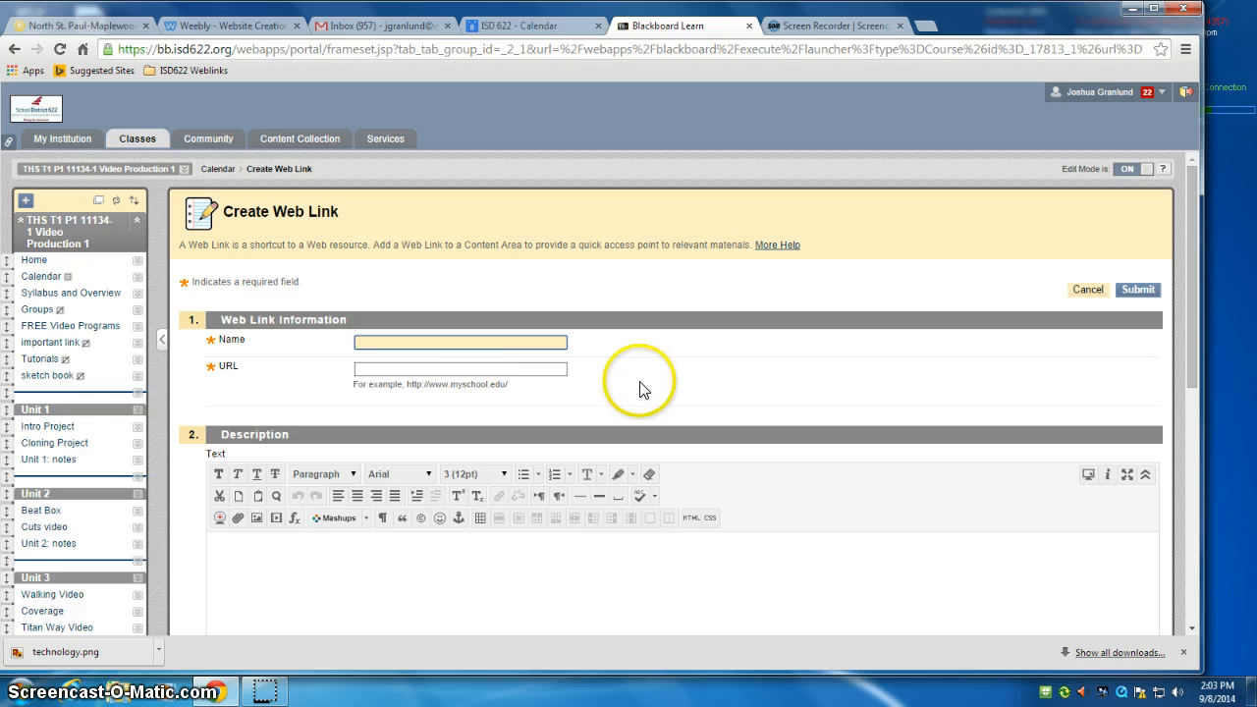
Step: Paste the copied calendar embed code into the HTML code view of the web link's description and update it
scroll(643, 388, "down", 2)
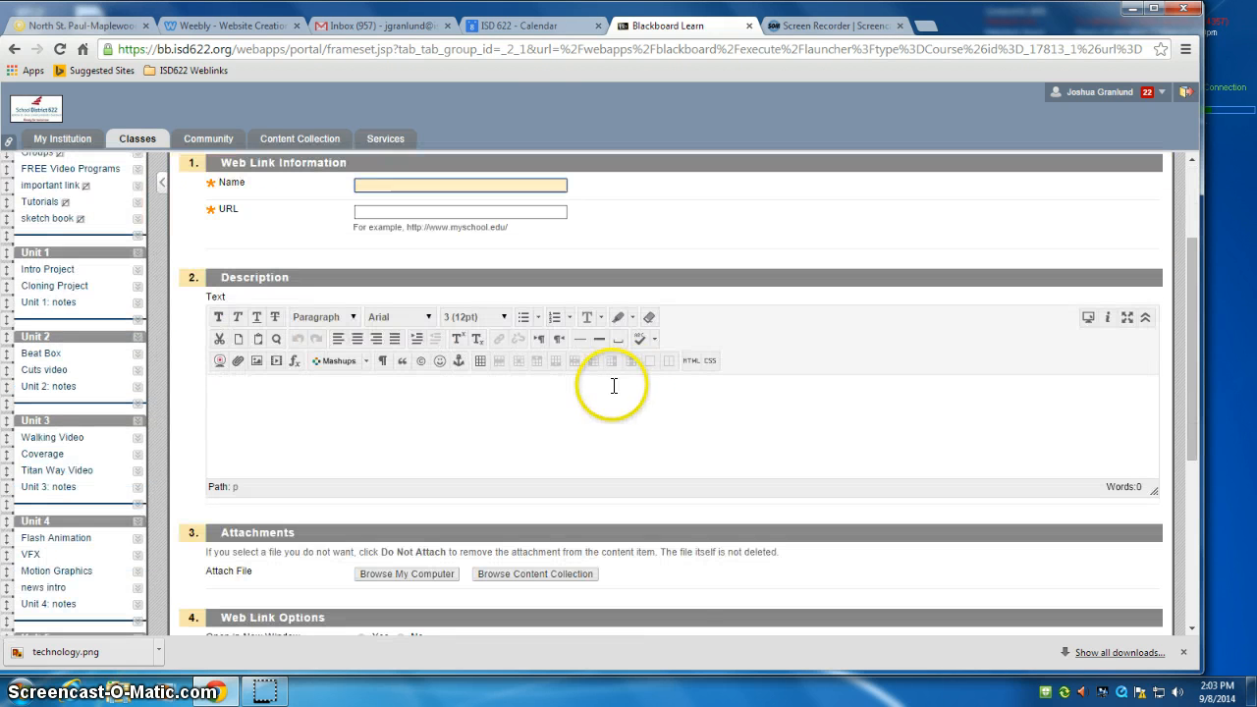
left_click(533, 24)
left_click(525, 388)
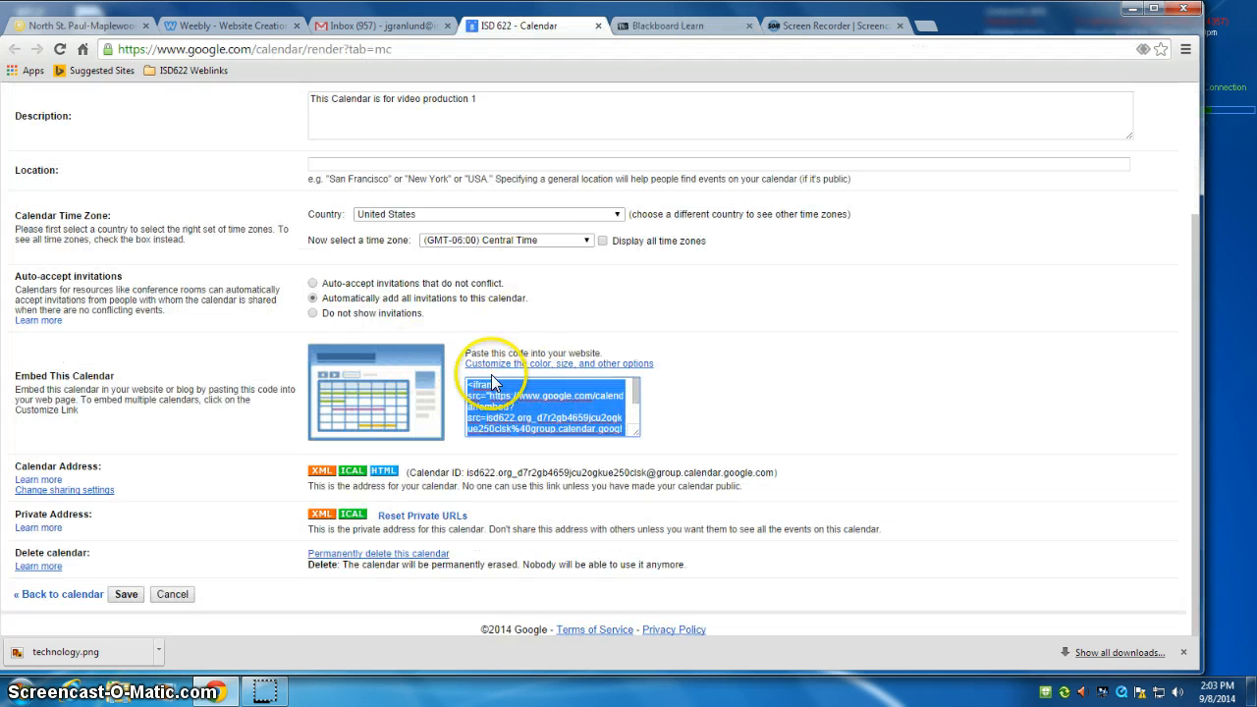
left_click(673, 24)
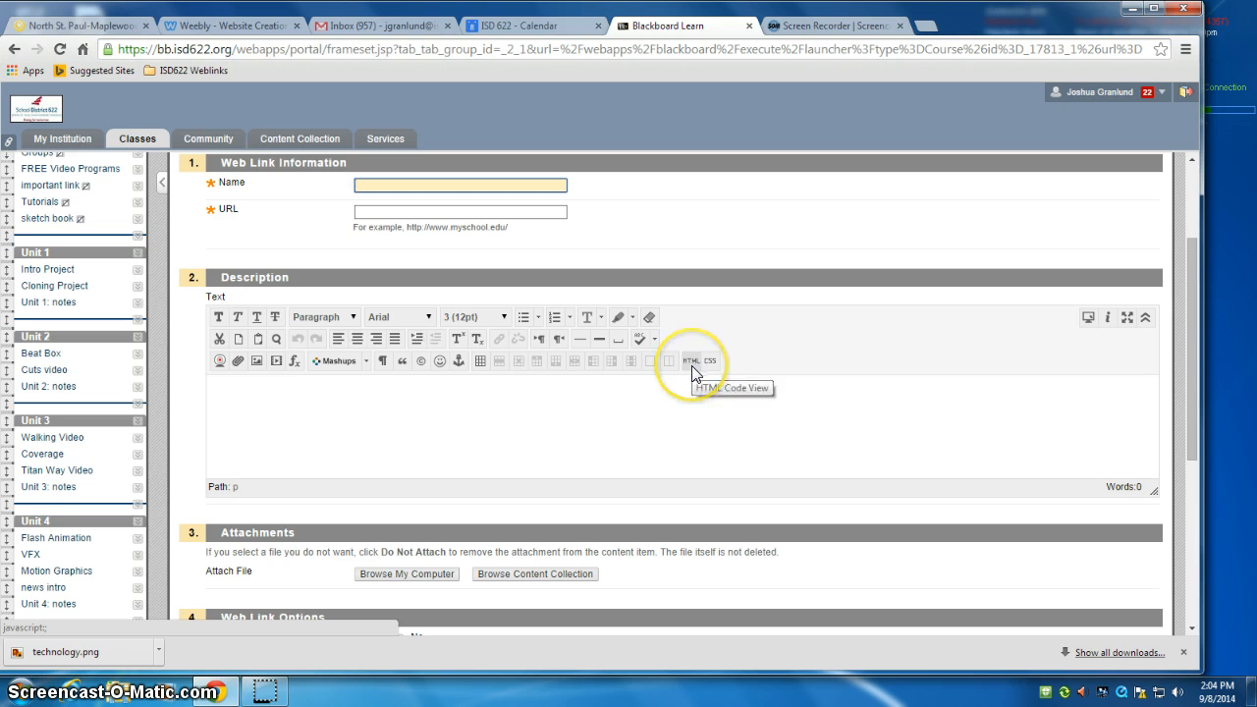
left_click(1145, 317)
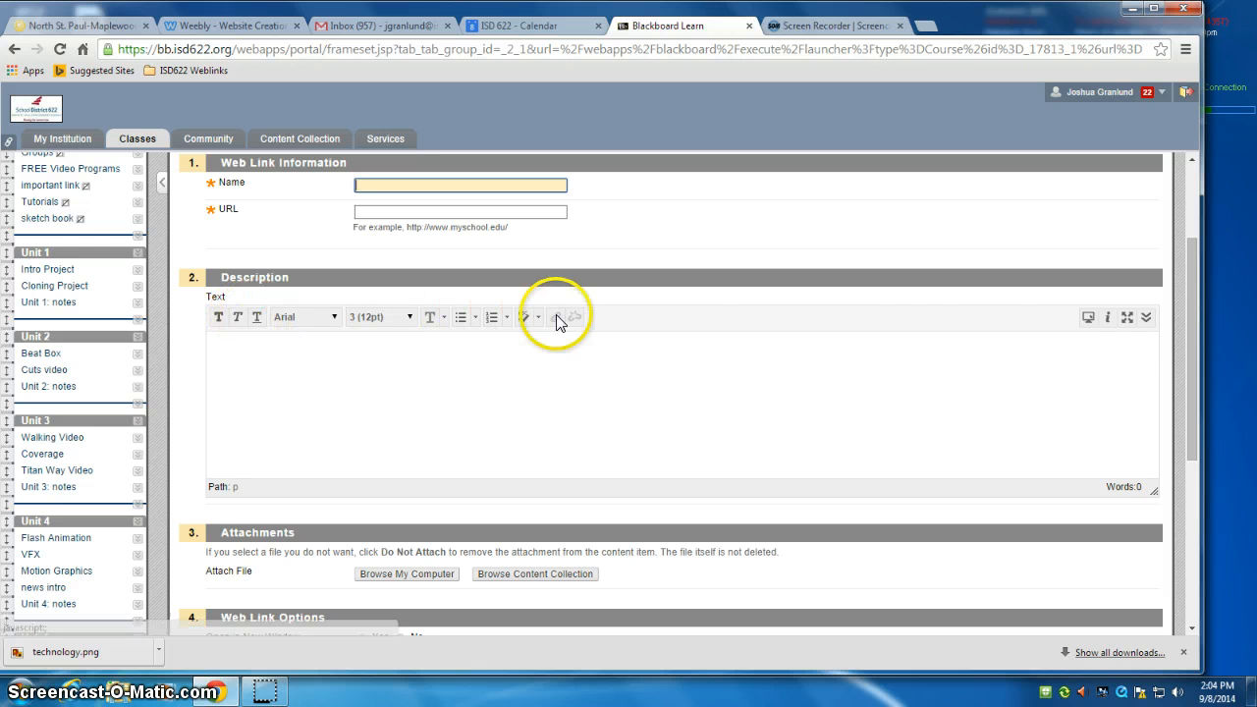
left_click(1145, 317)
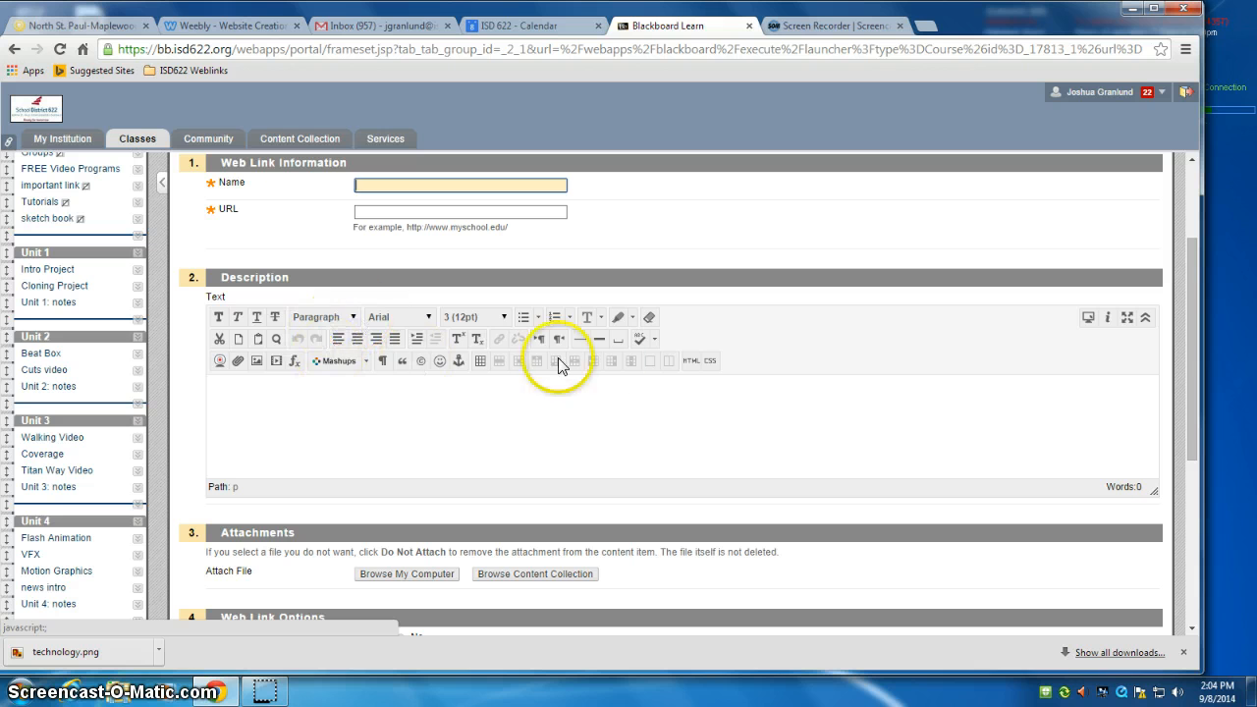
left_click(688, 359)
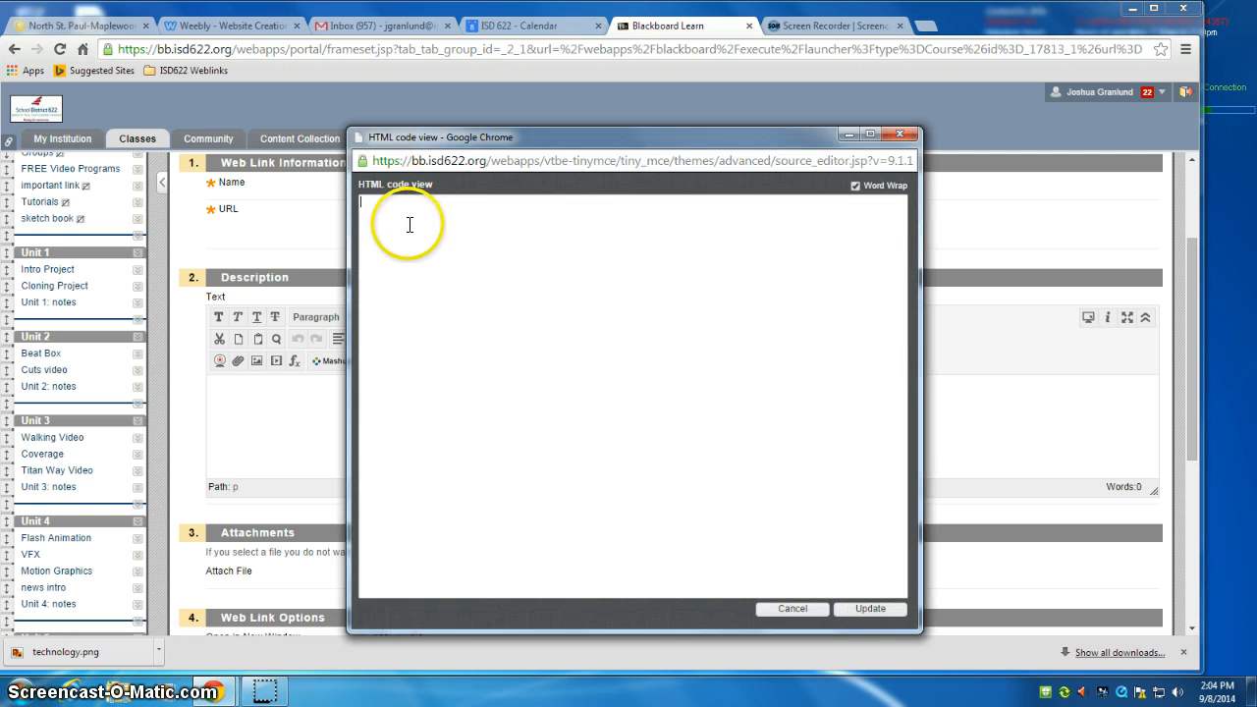
right_click(409, 225)
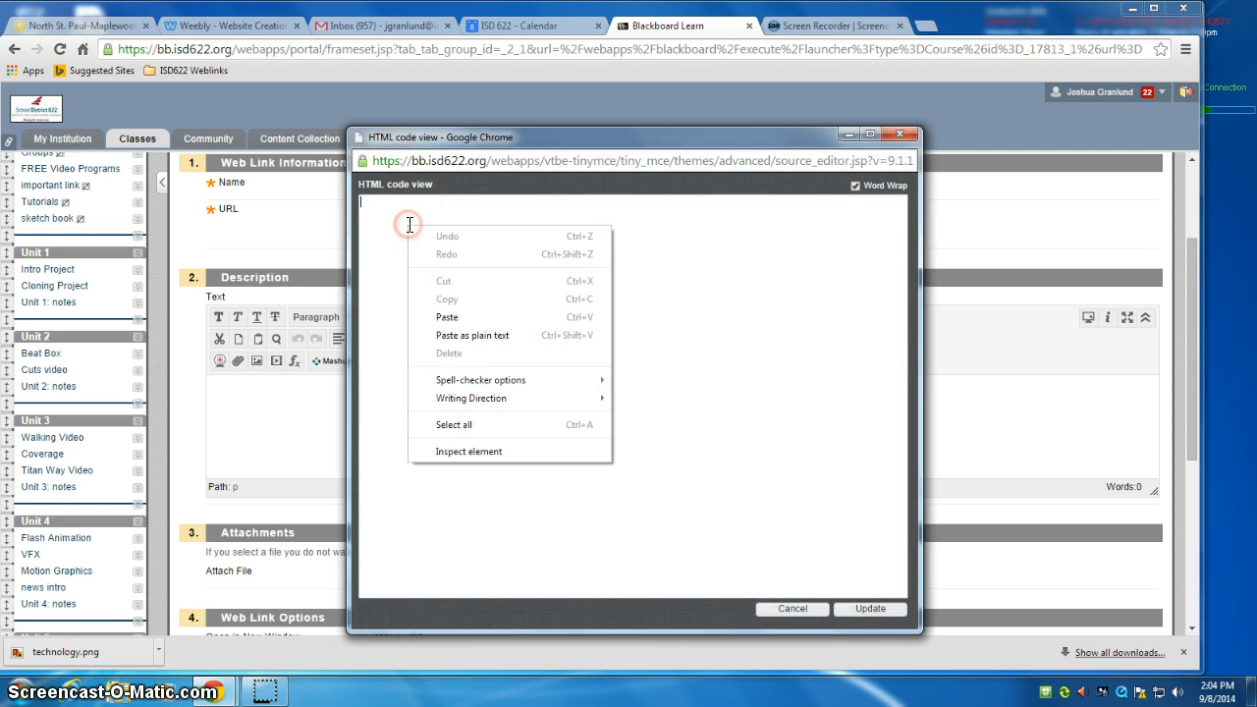
left_click(468, 319)
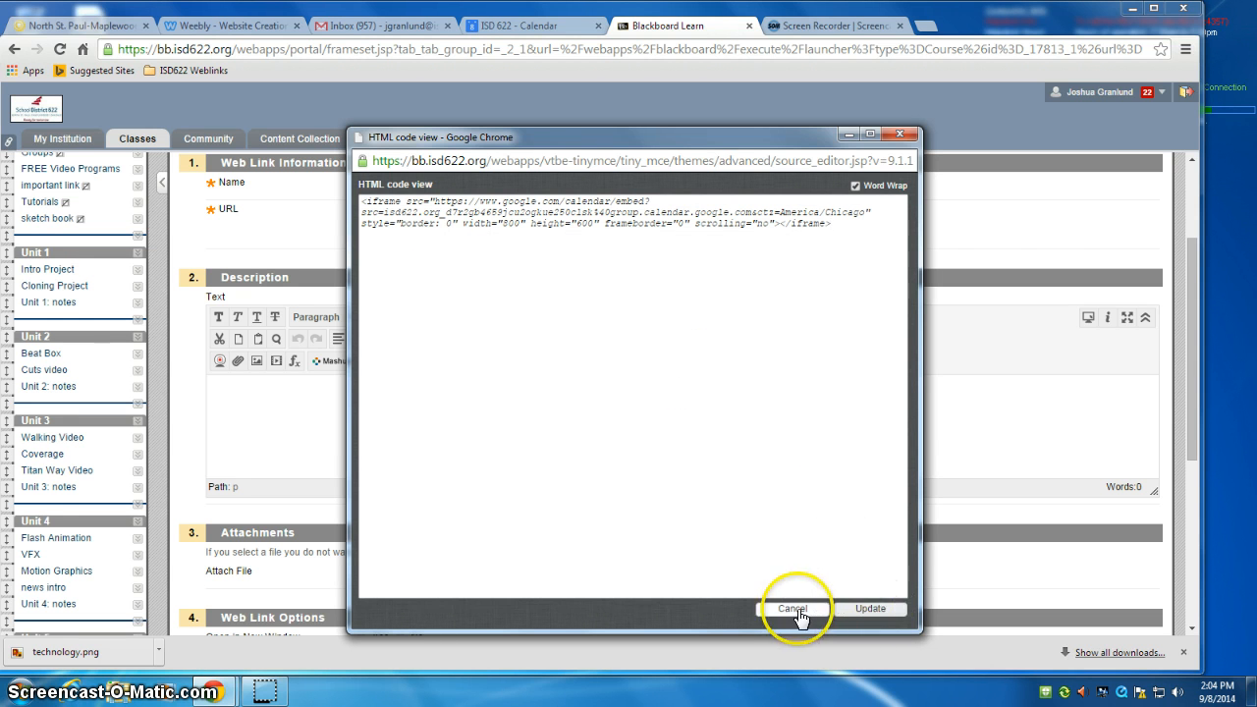
left_click(882, 609)
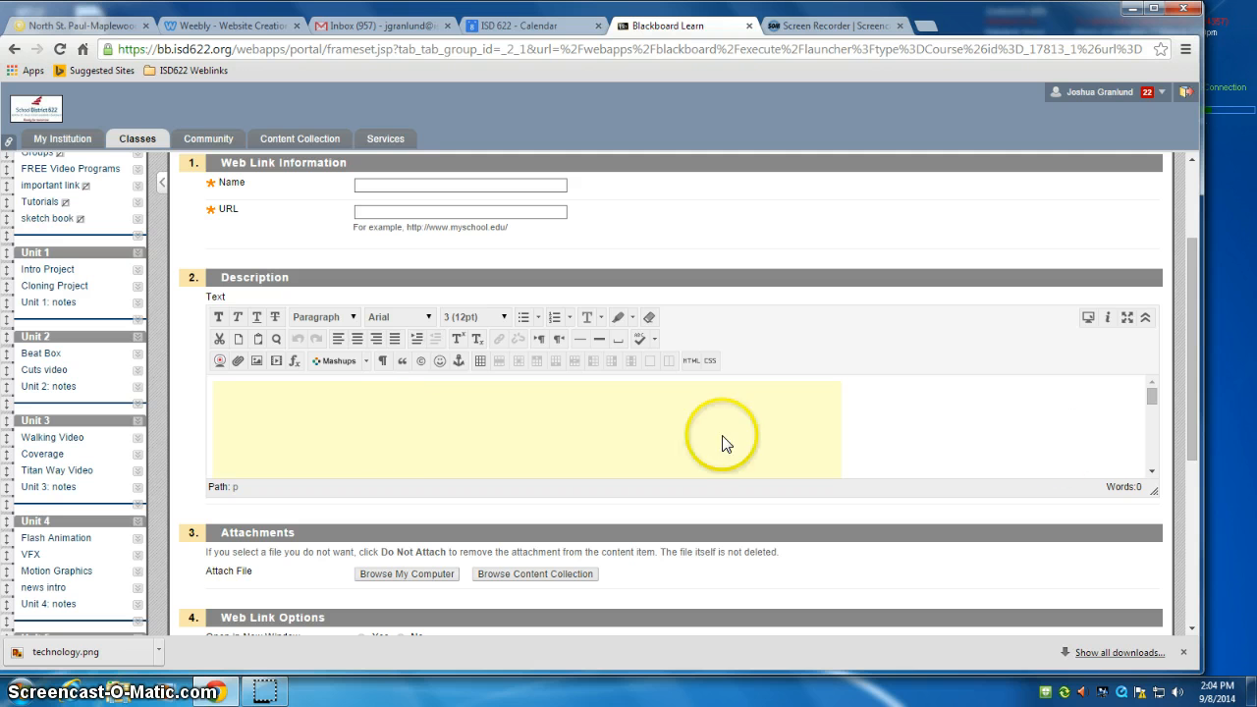
Step: Name the web link "Video 1 calendar"
left_click(402, 185)
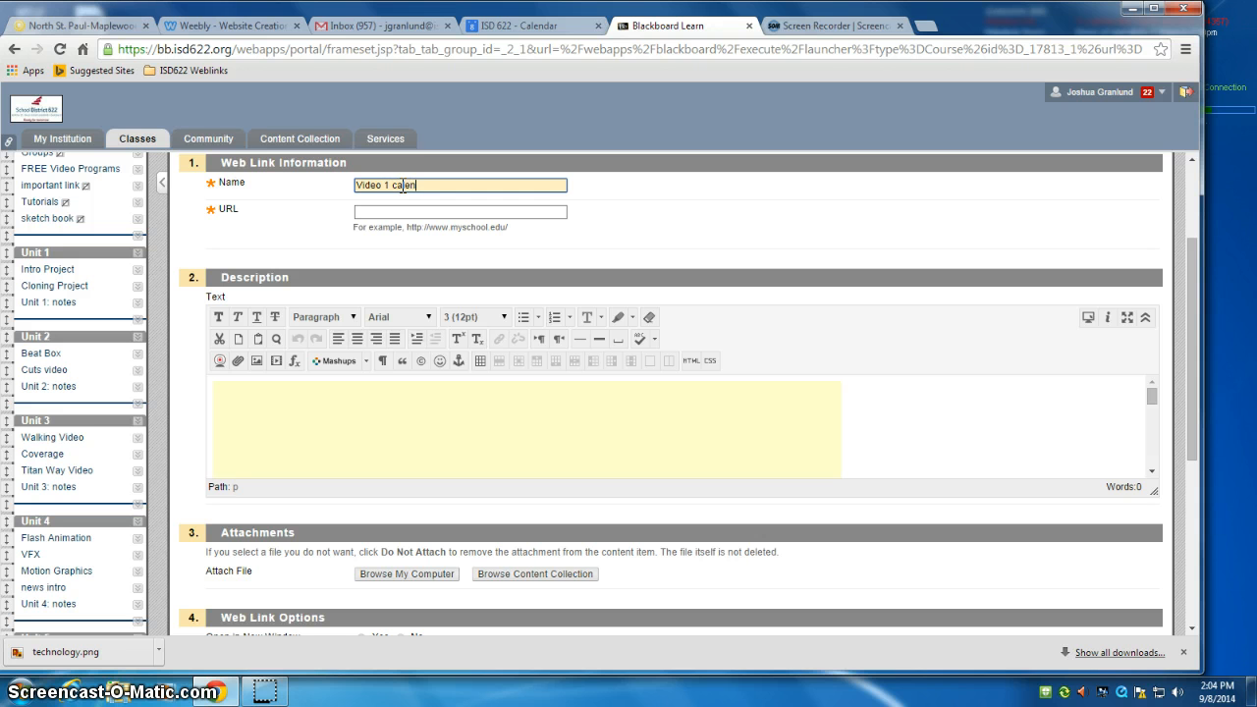
left_click(401, 211)
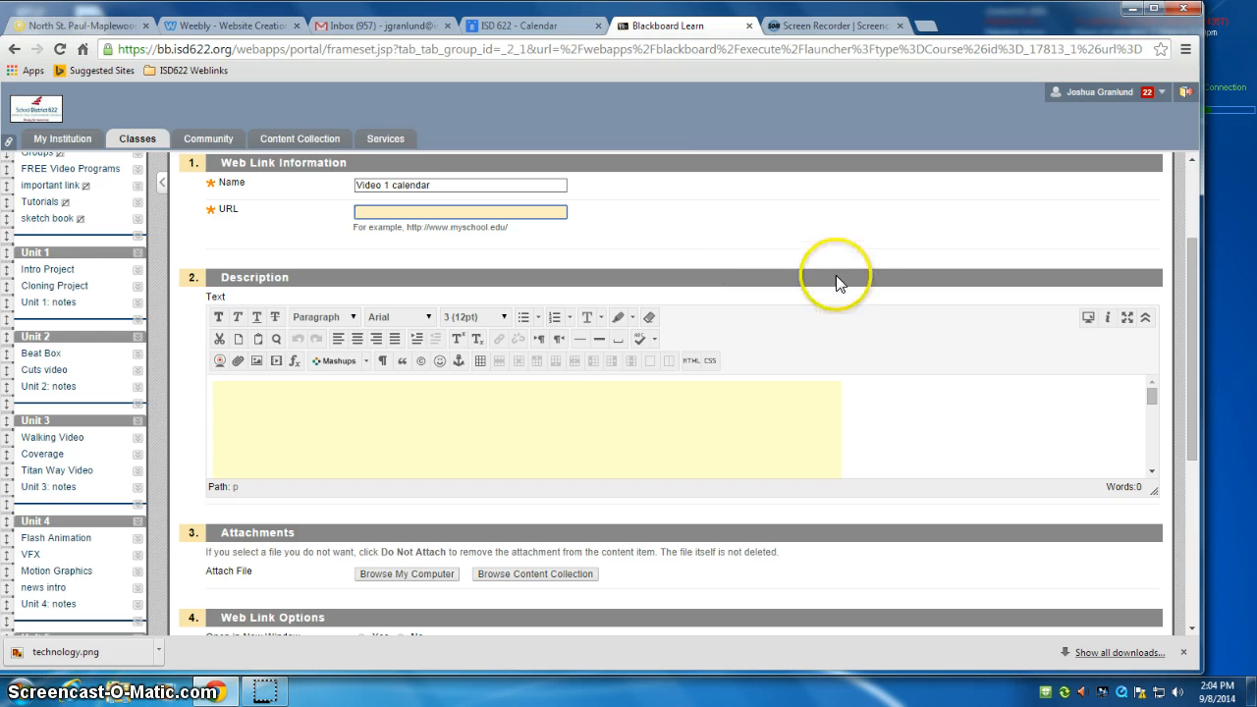
Step: Switch to Google Calendar, check the sharing settings, page address and details of CLASS: Video 1 for a link, and save back to the calendar
left_click(515, 24)
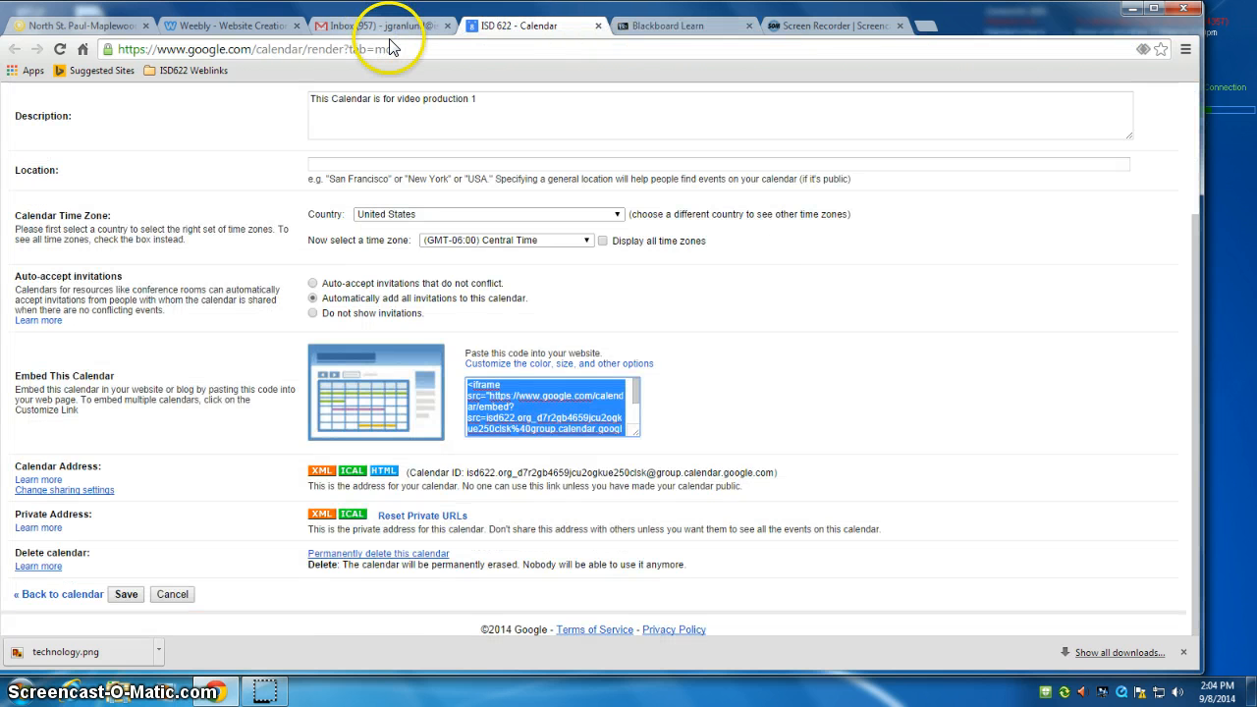
scroll(154, 89, "up", 3)
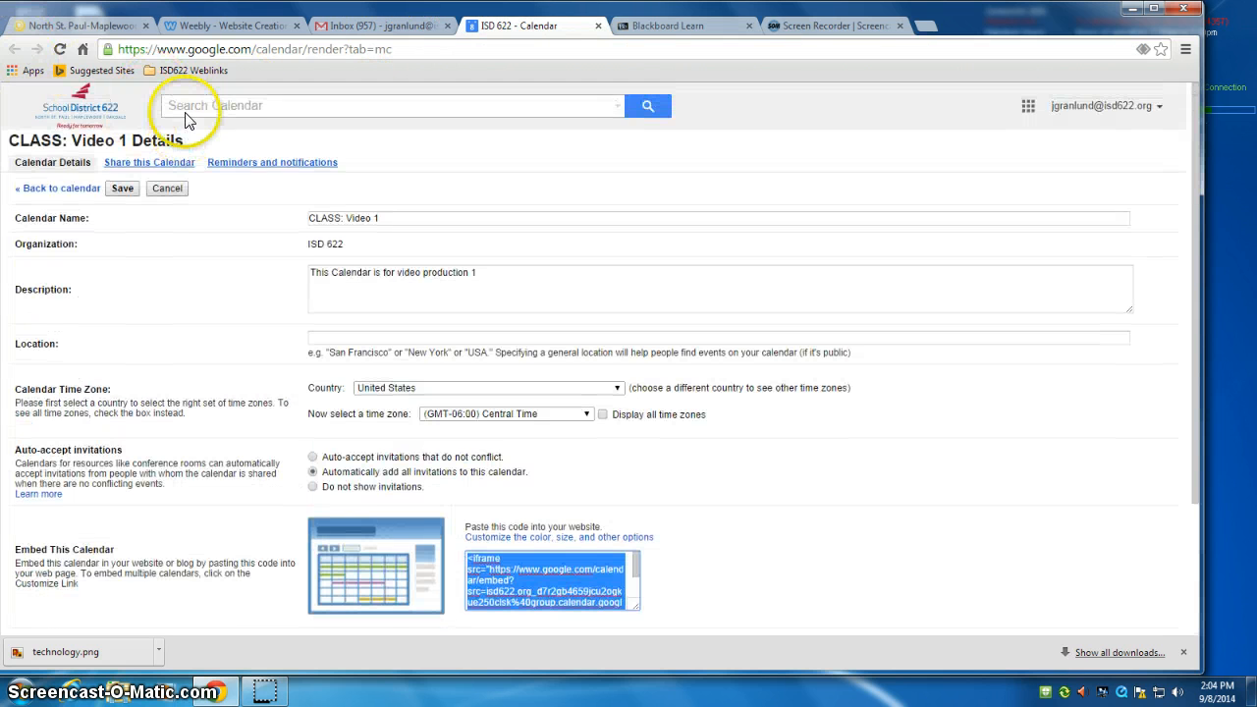
left_click(141, 163)
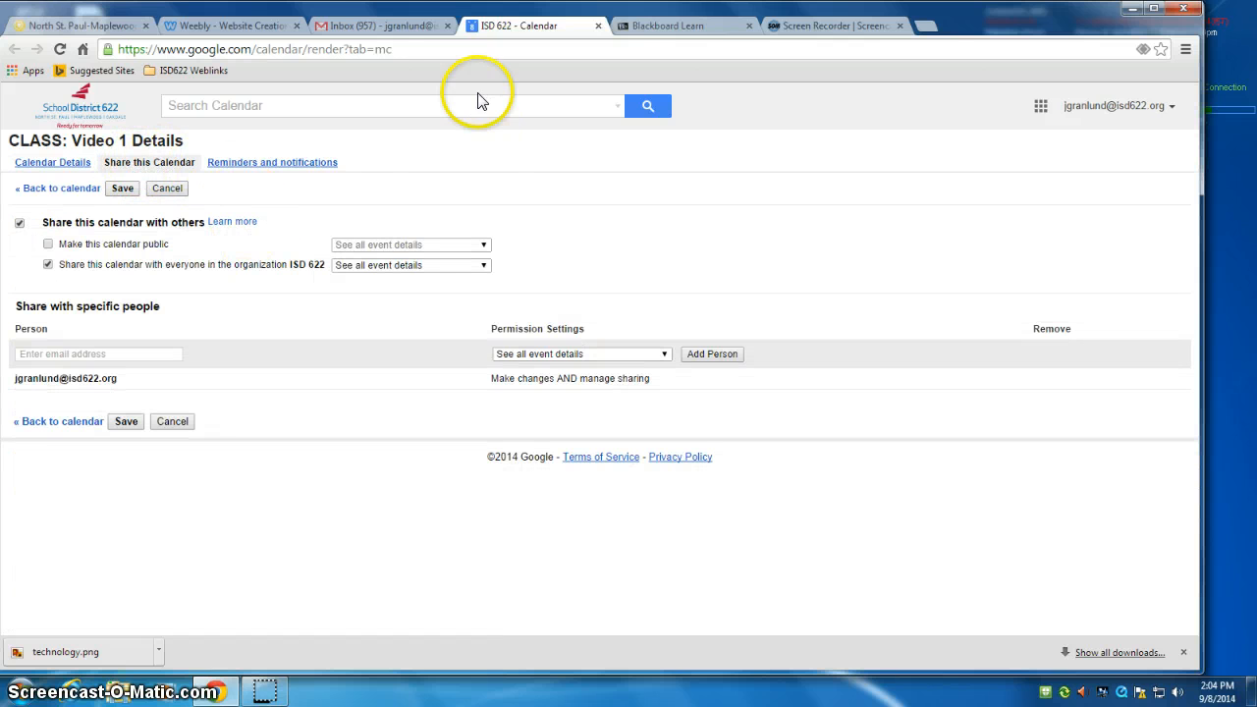
left_click(304, 49)
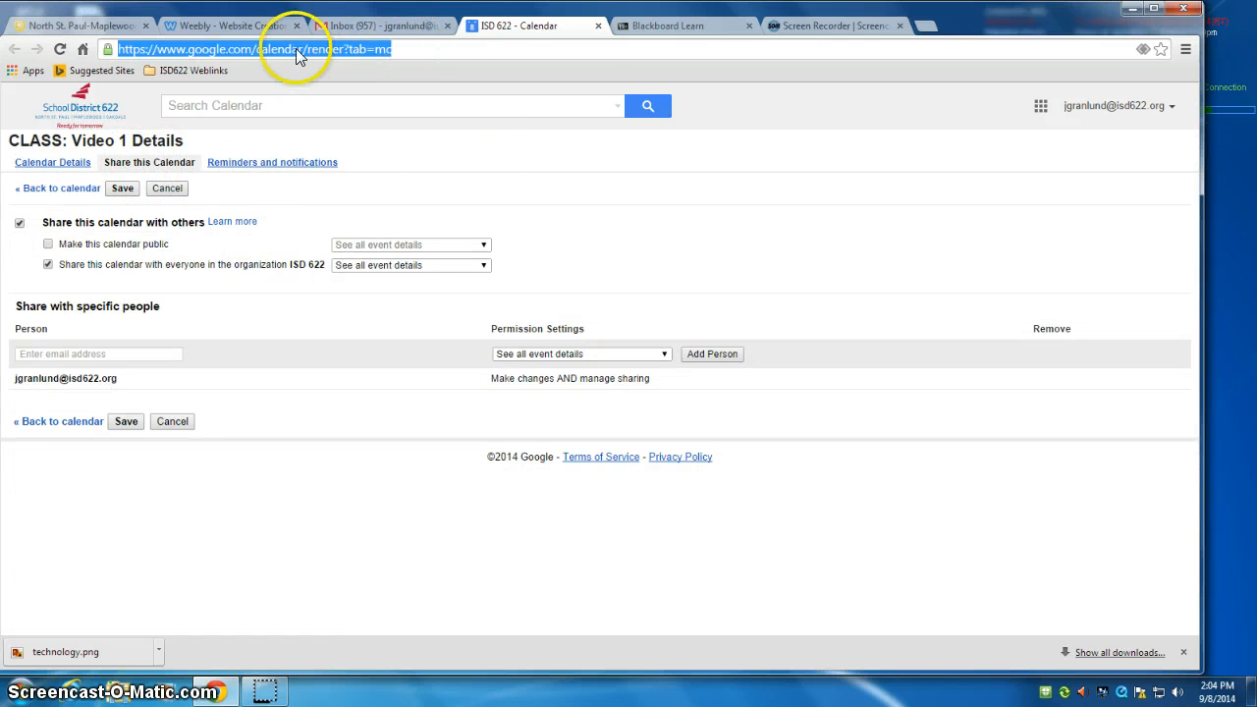
left_click(42, 163)
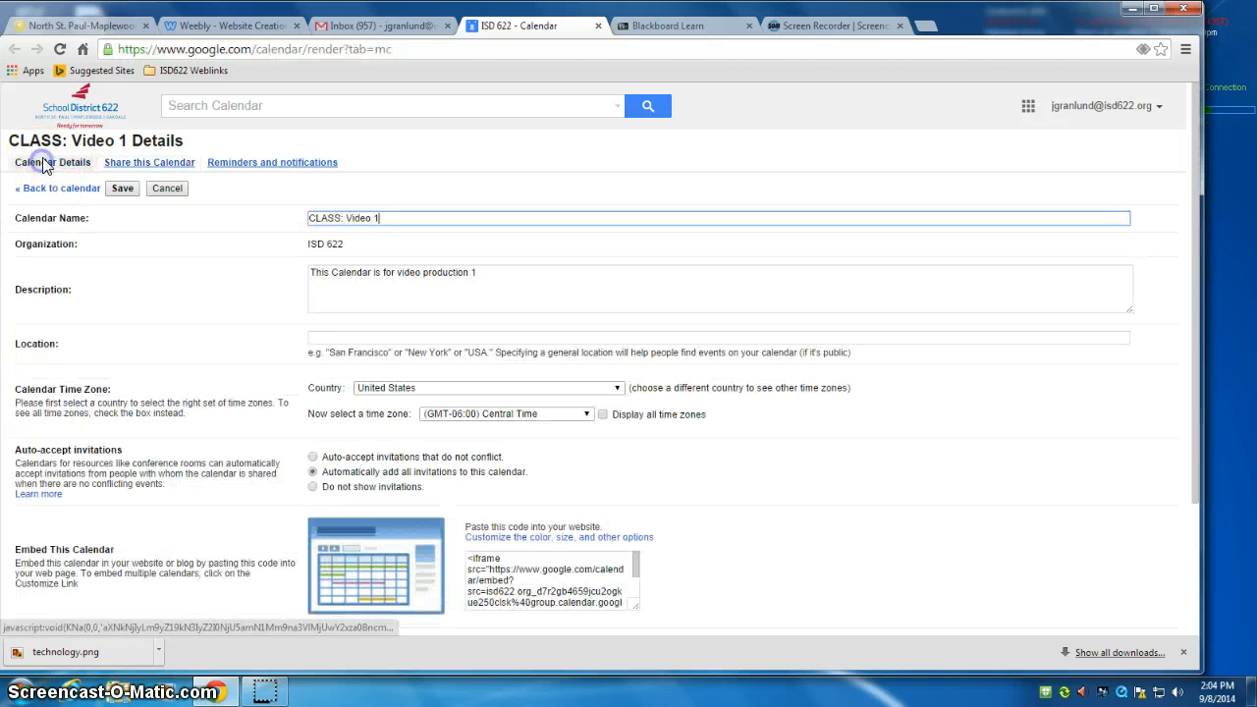
left_click(122, 188)
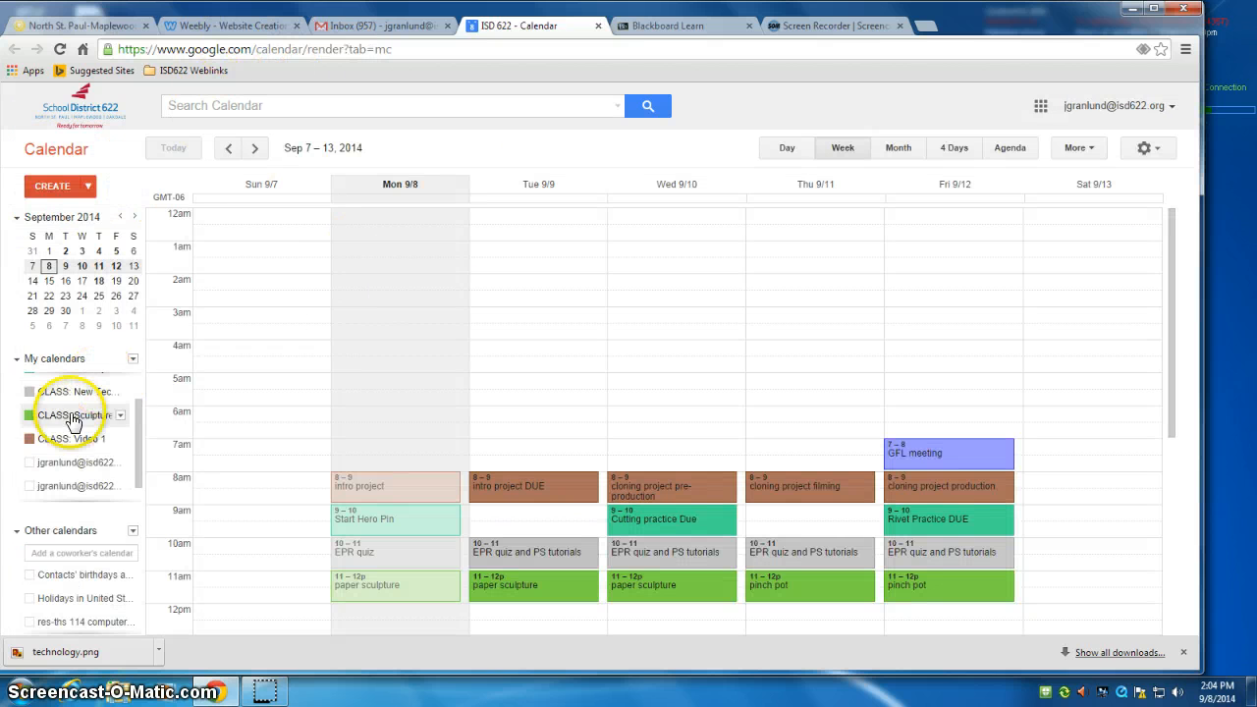
Step: Toggle the display of the CLASS: Video 1 calendar in the week view
left_click_drag(135, 429, 136, 387)
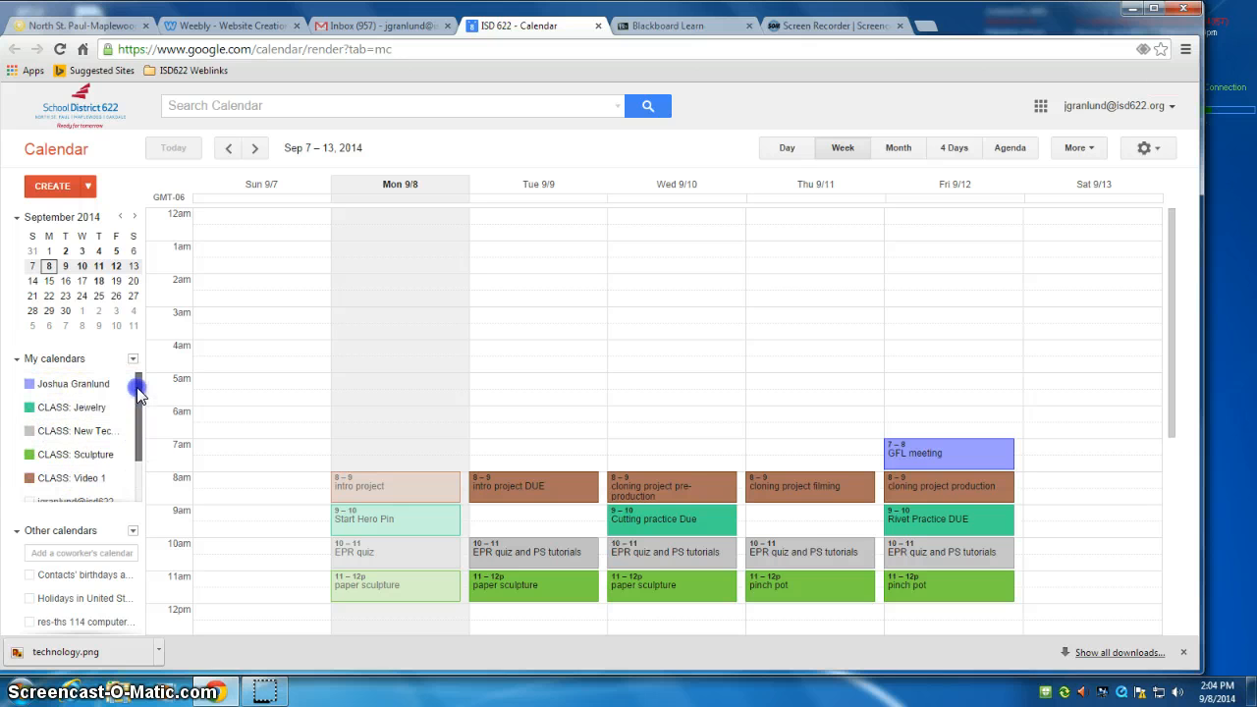
left_click(42, 478)
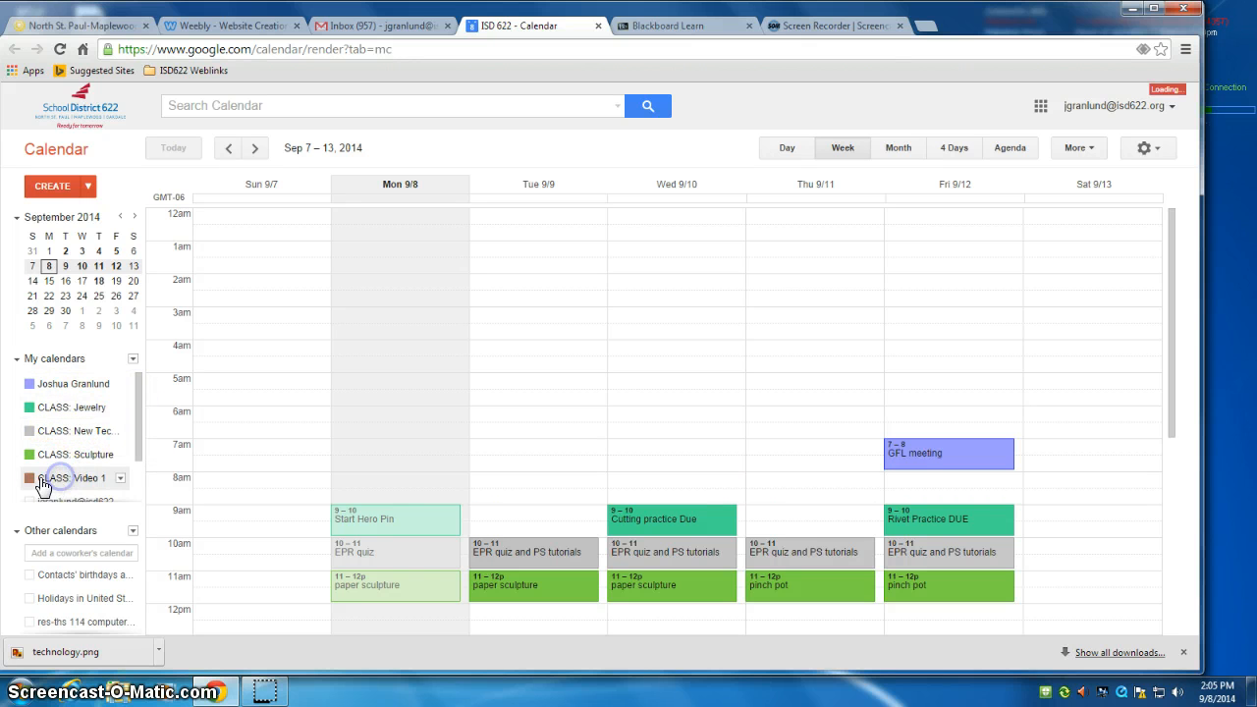
left_click(73, 479)
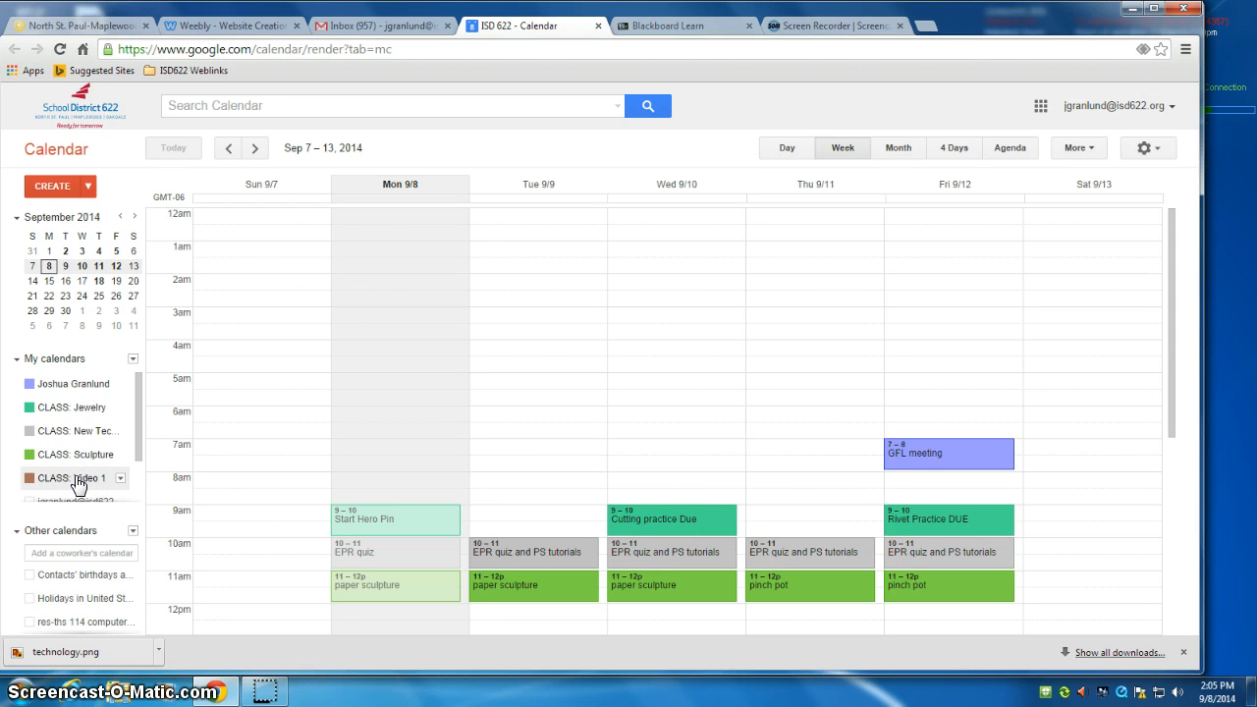
Step: Switch to Blackboard Learn and try to submit the Video 1 calendar web link without a URL
left_click(120, 479)
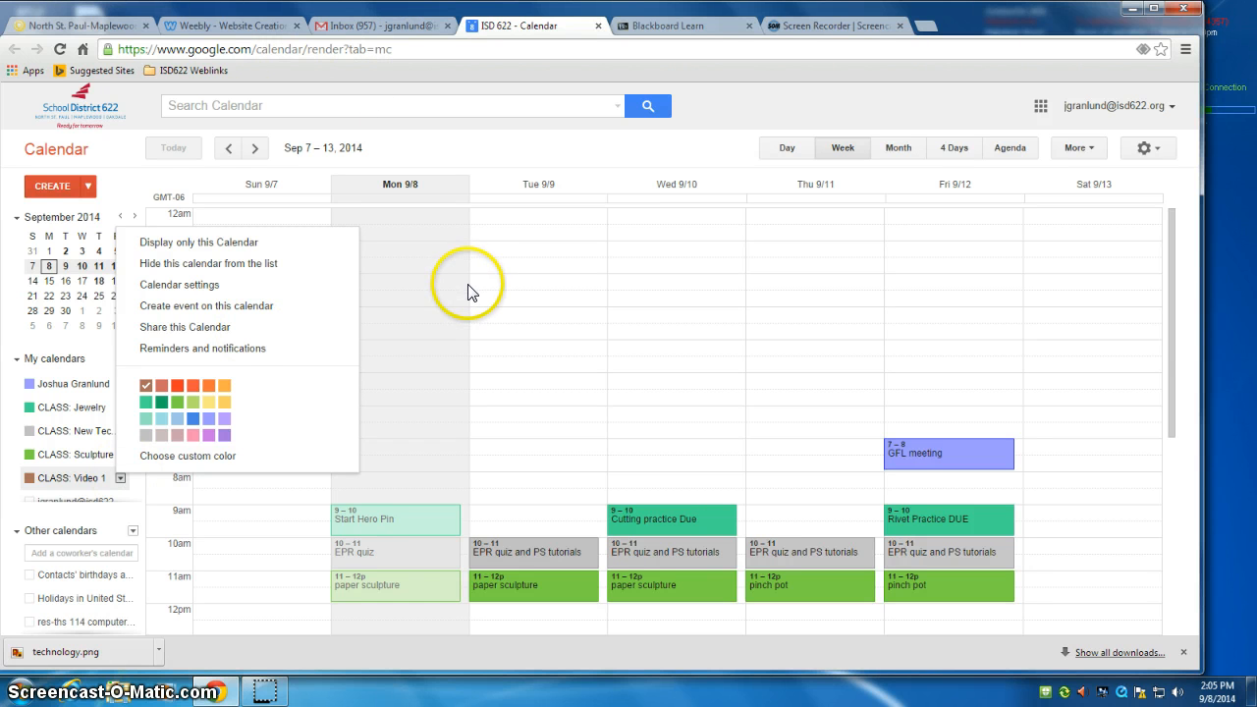
left_click(687, 26)
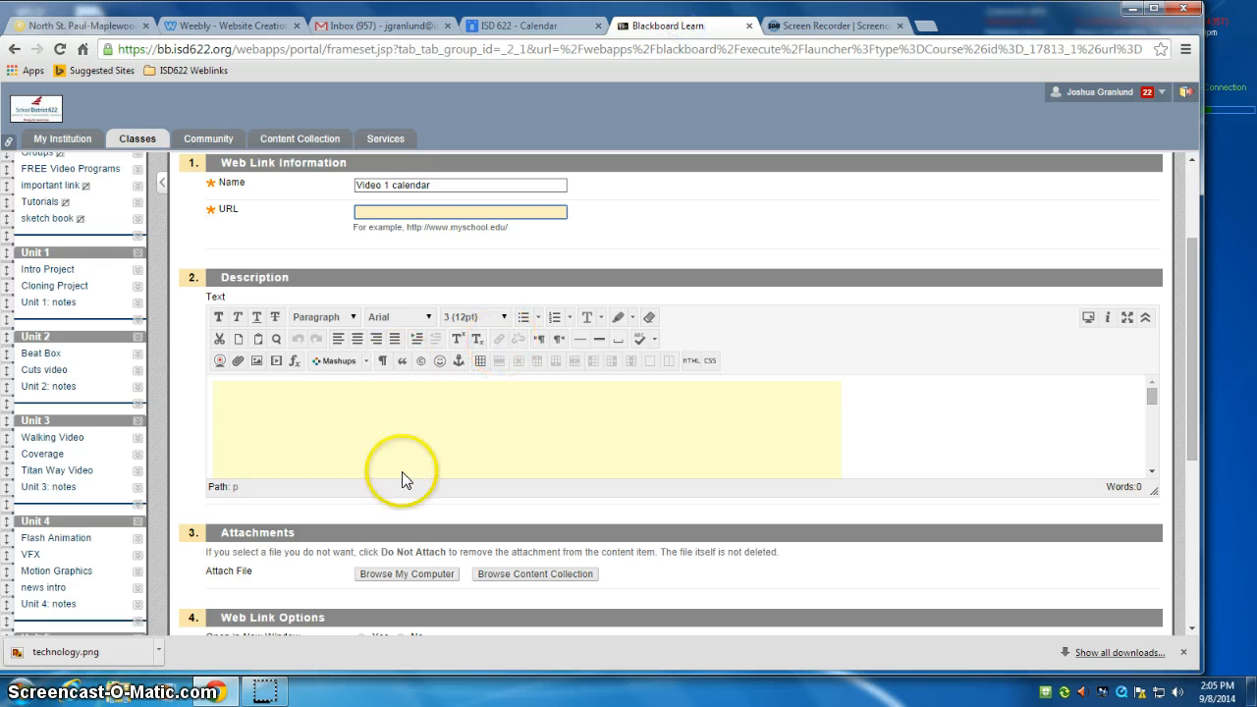
scroll(1164, 402, "up", 2)
left_click(1139, 290)
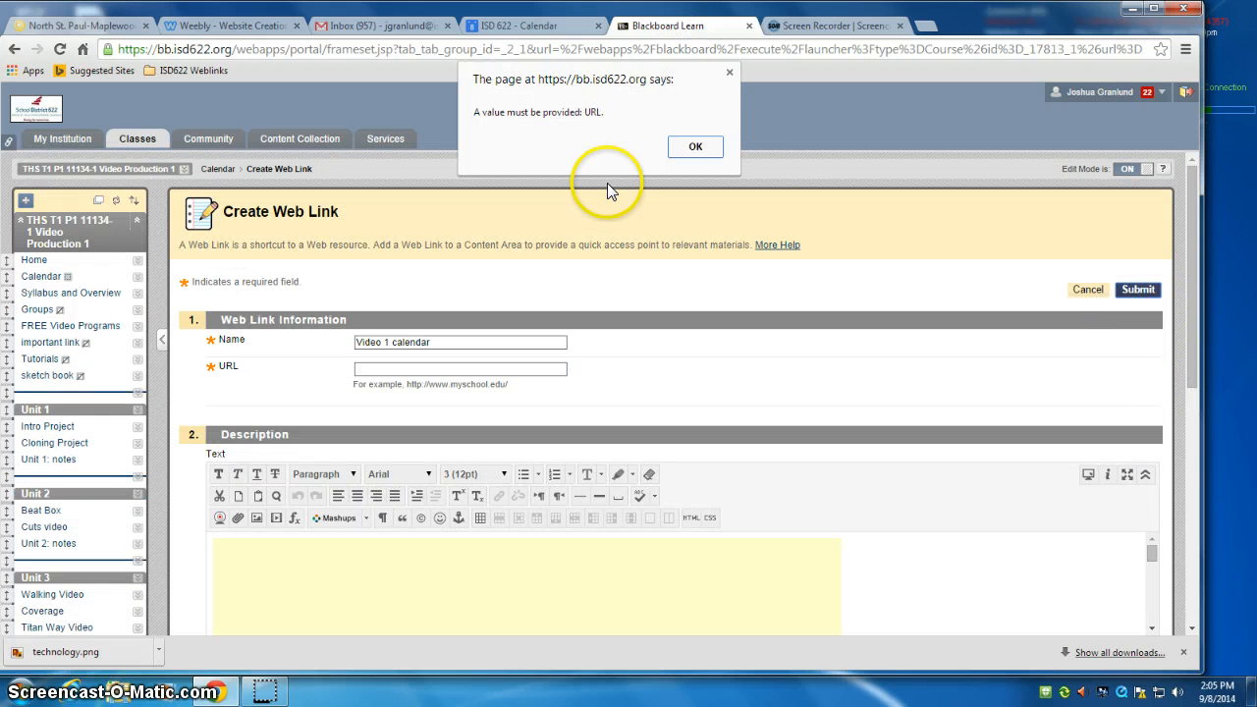
left_click(705, 147)
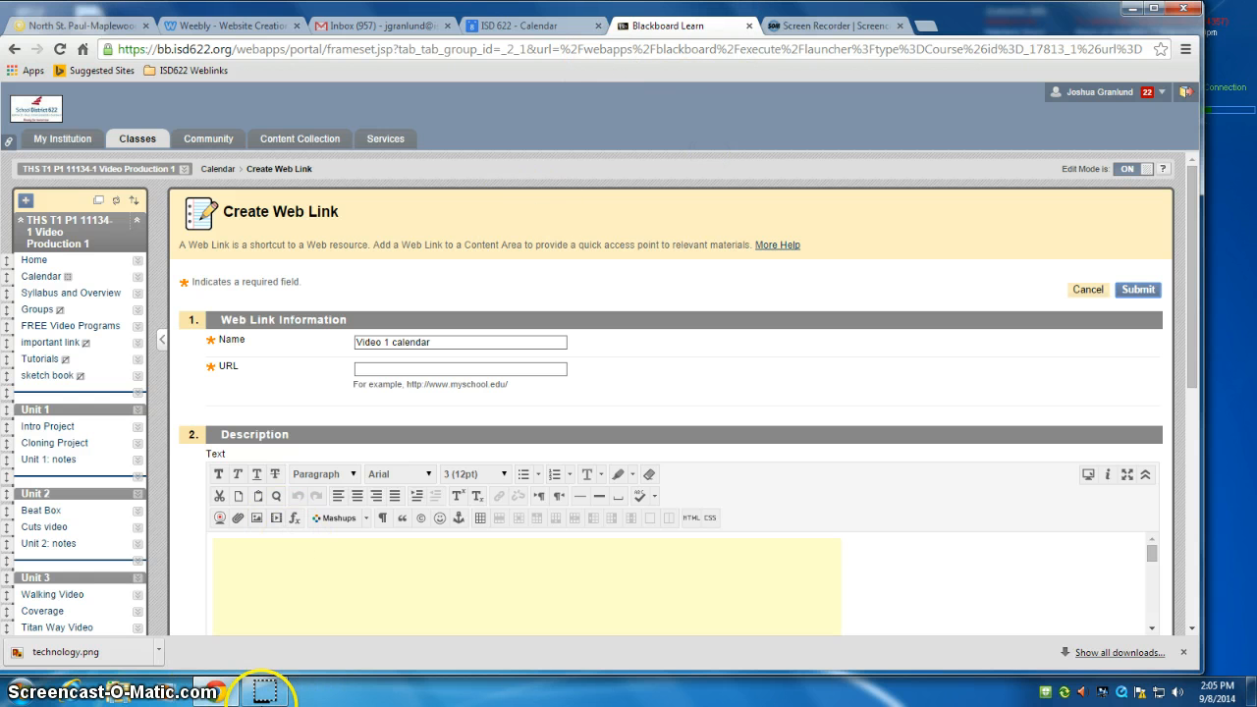
Step: In Google Calendar's CLASS: Video 1 details, open the HTML calendar address and copy its link address
mouse_move(277, 690)
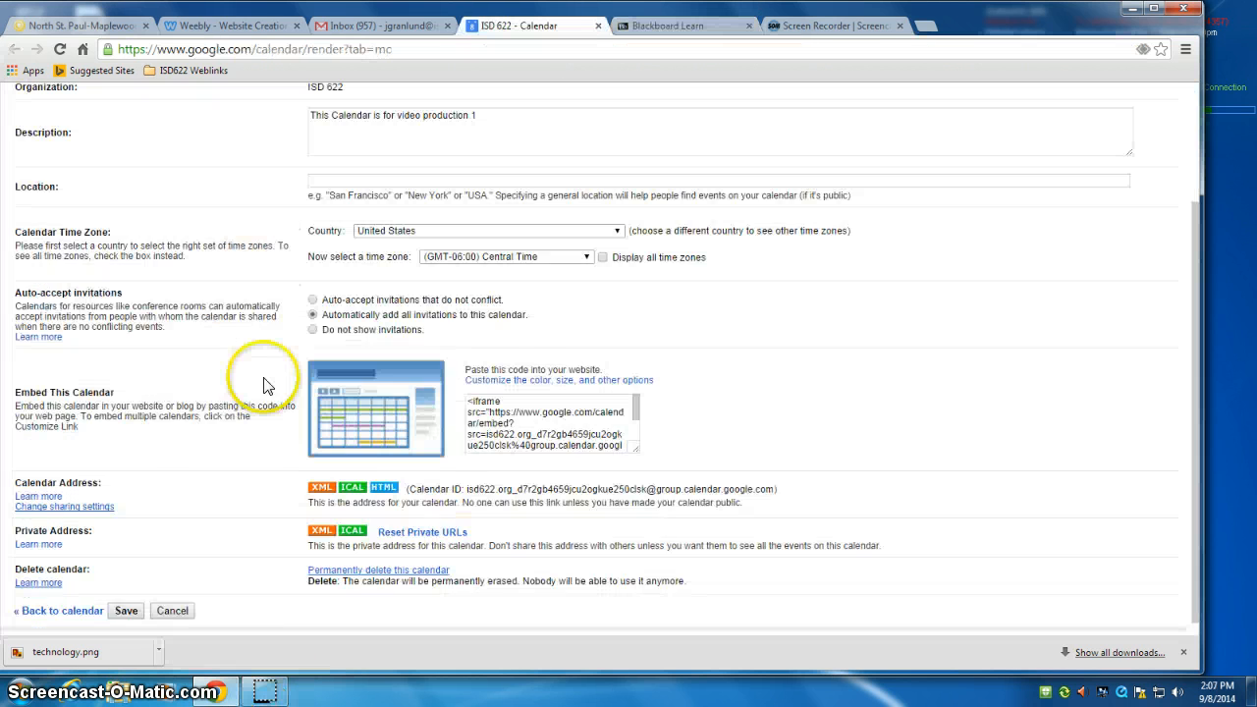
scroll(266, 383, "up", 3)
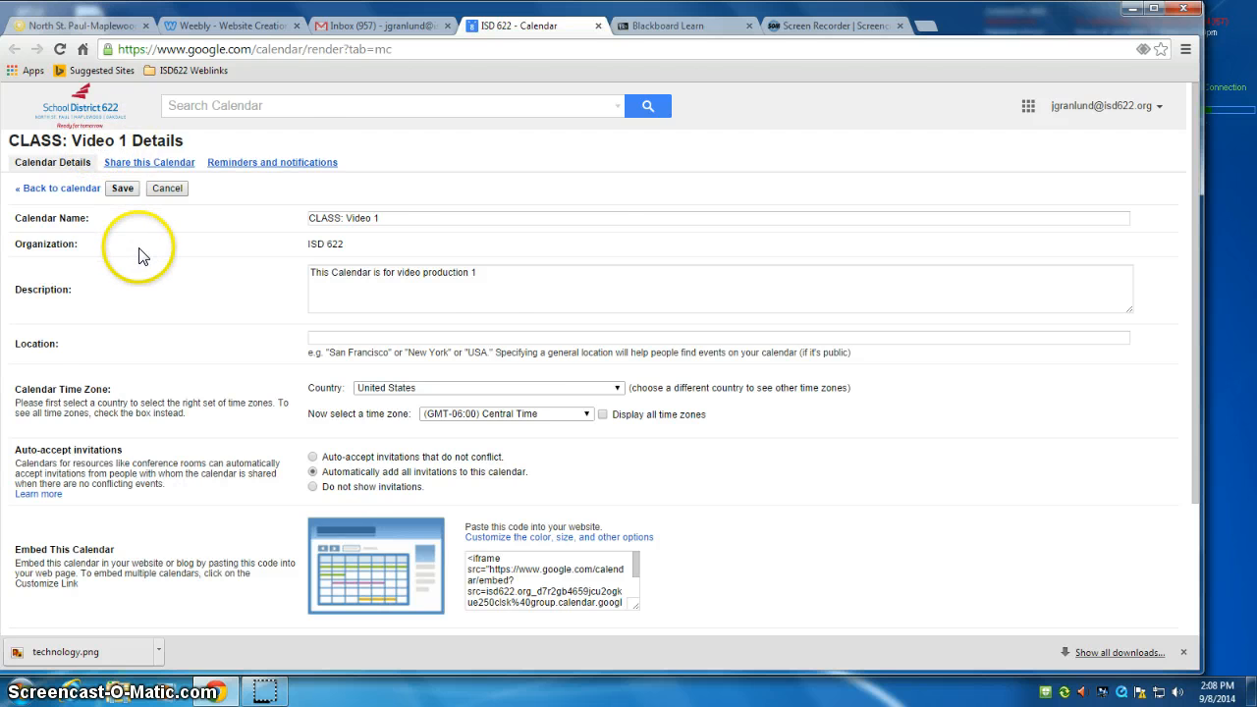
scroll(138, 246, "down", 3)
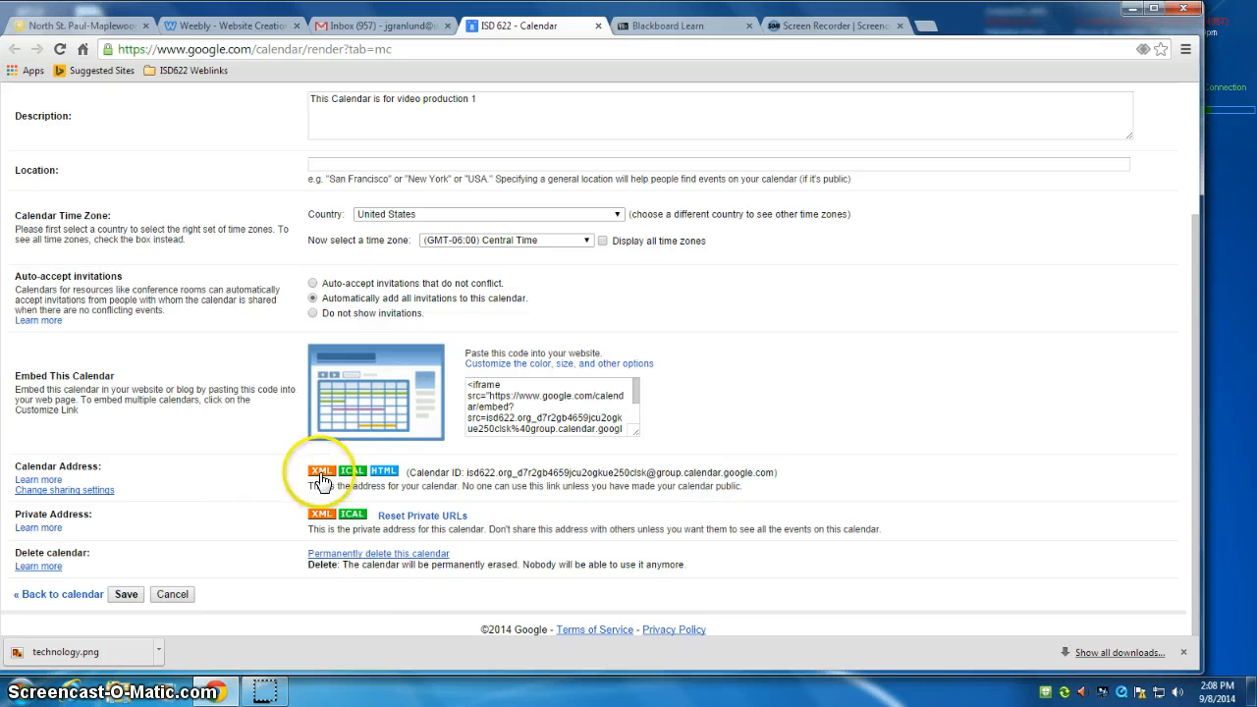
left_click(385, 475)
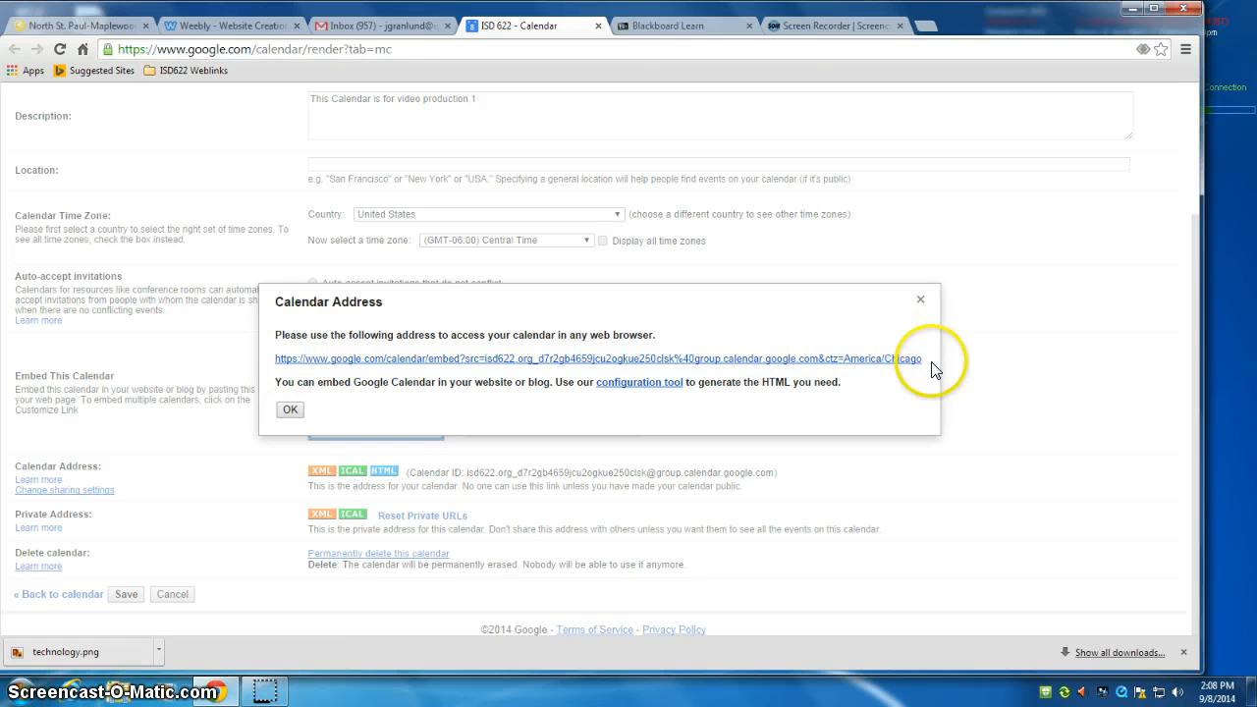
left_click_drag(892, 367, 275, 364)
right_click(319, 361)
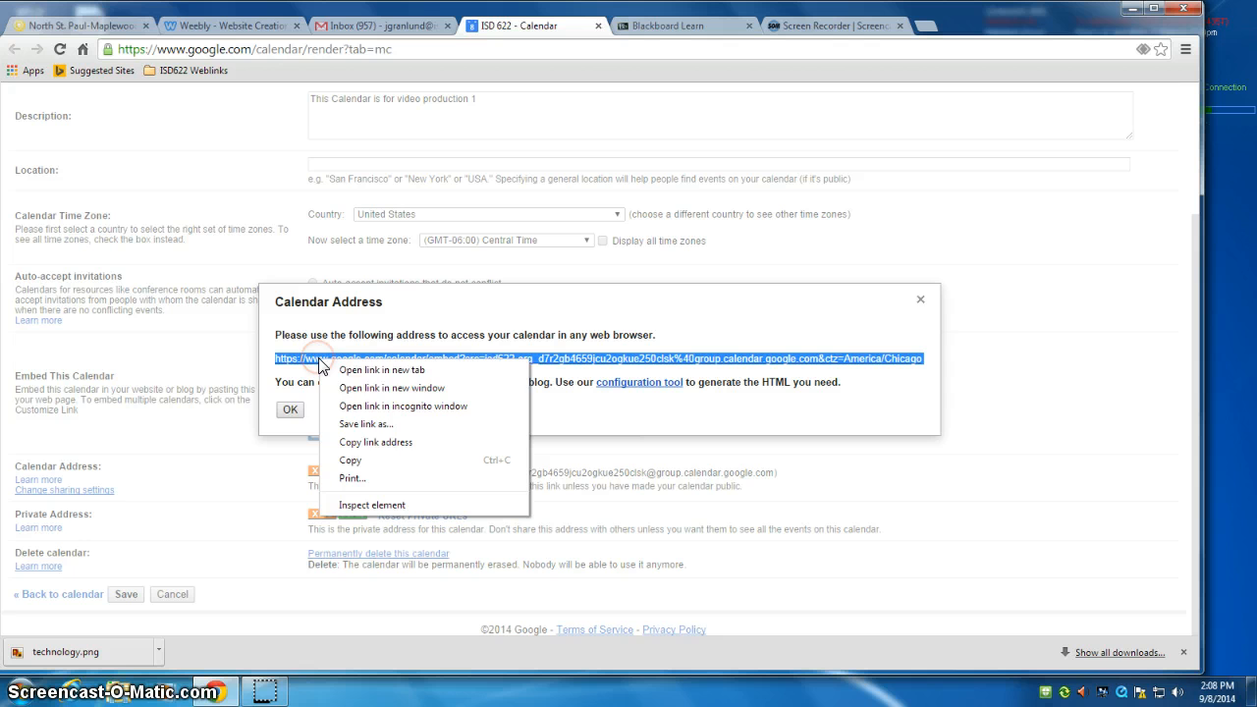
left_click(383, 442)
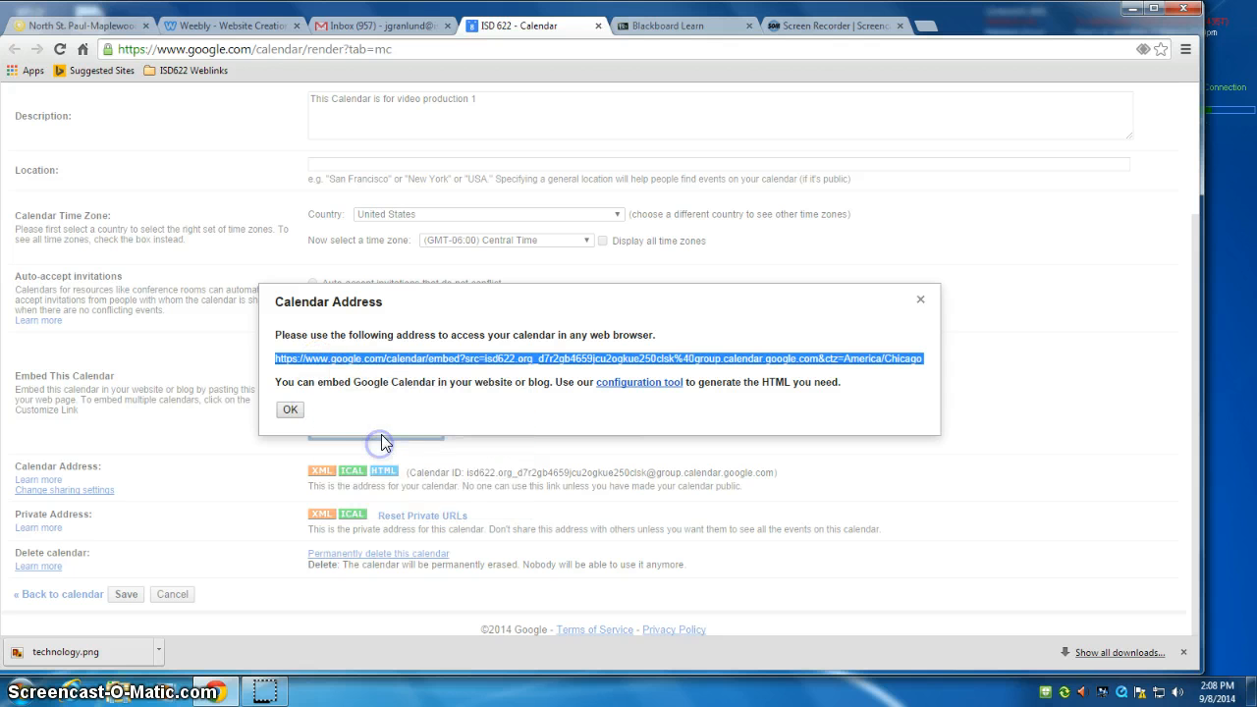
Step: Switch to Blackboard Learn, paste the copied calendar address as the web link's URL, and submit and review the embedded calendar
left_click(662, 33)
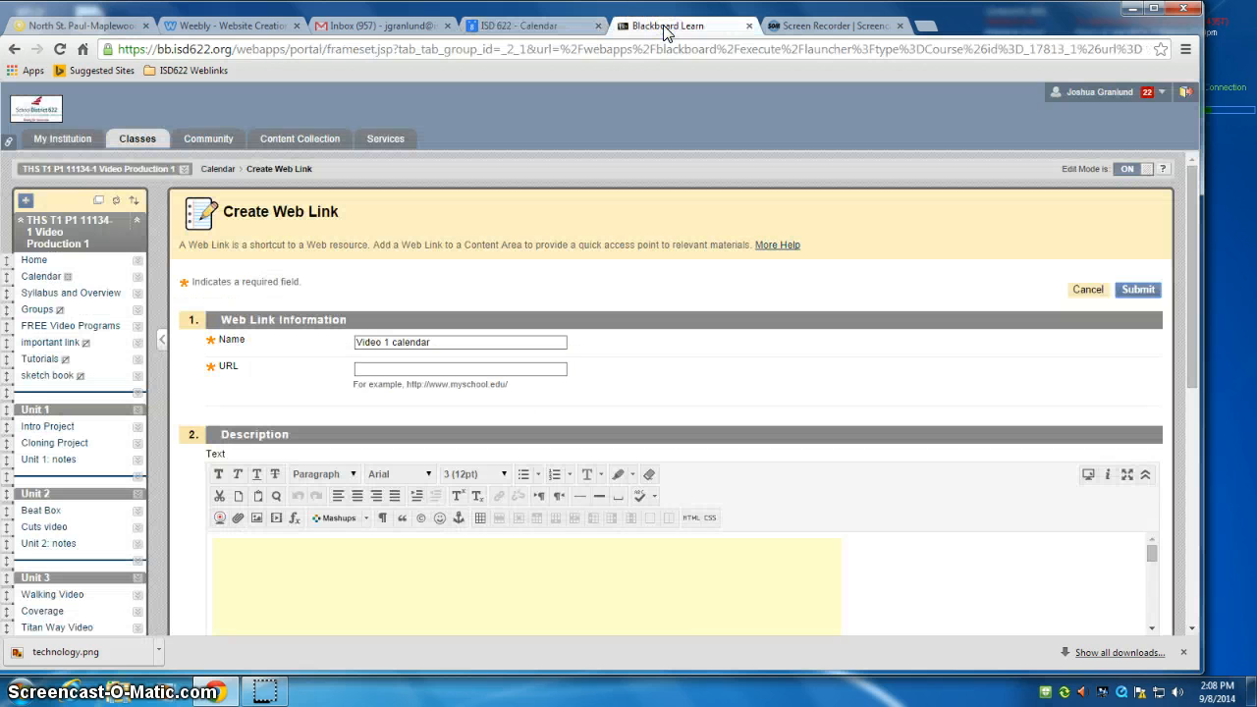
right_click(442, 370)
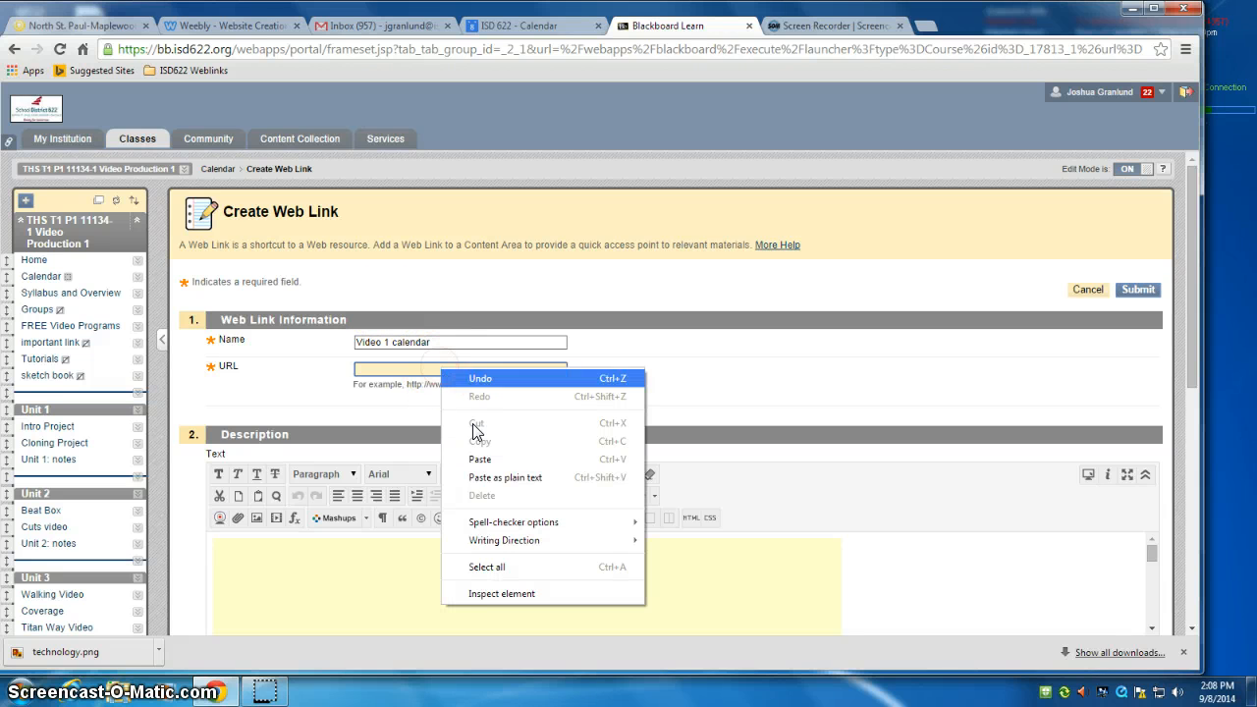
left_click(489, 459)
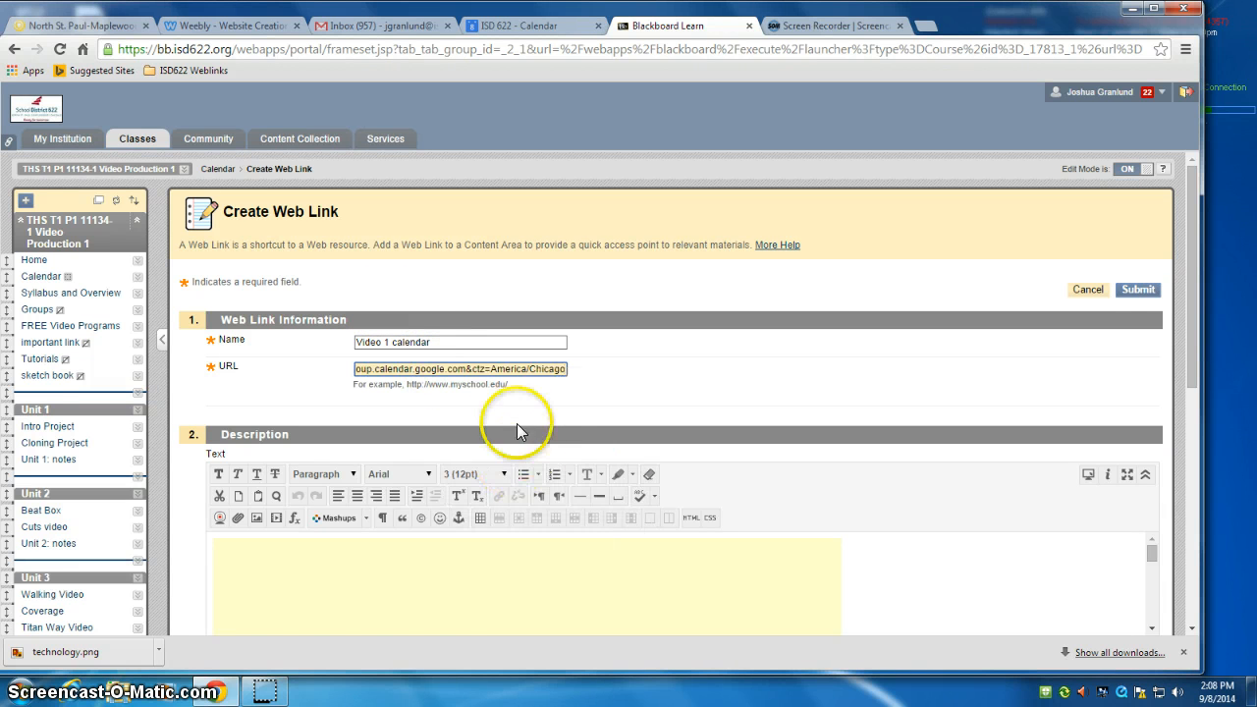
left_click(1139, 290)
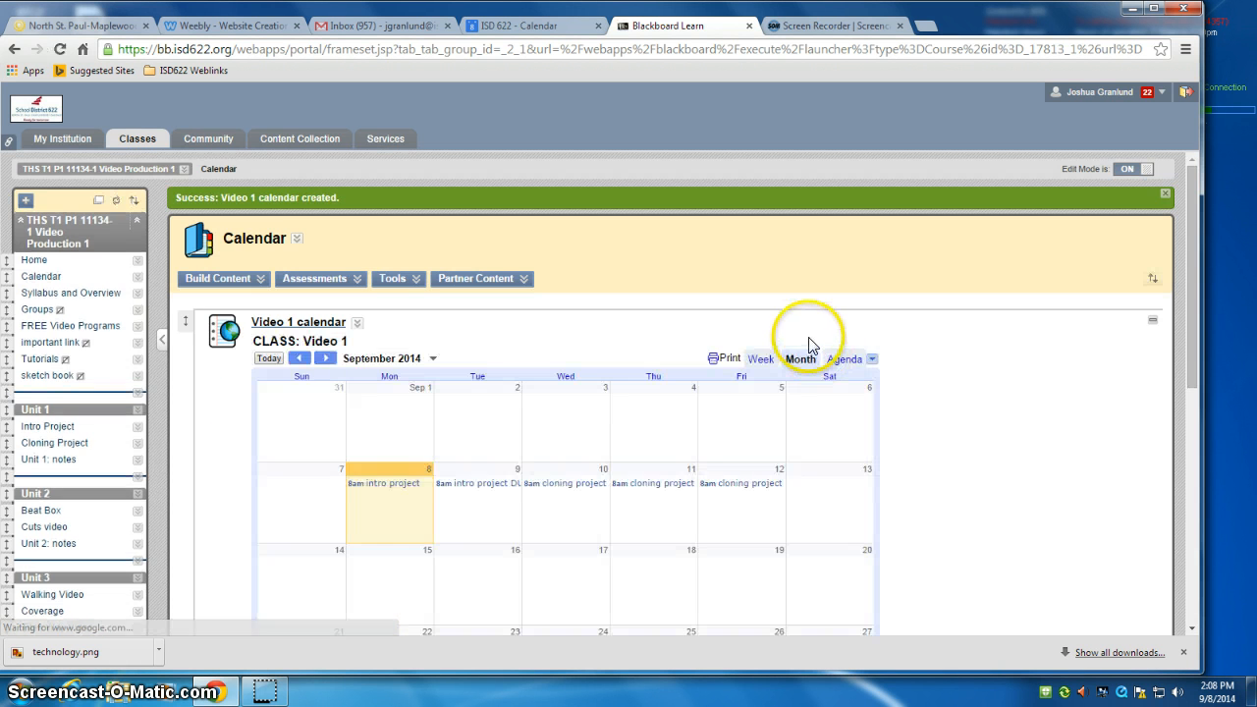
scroll(1031, 339, "down", 3)
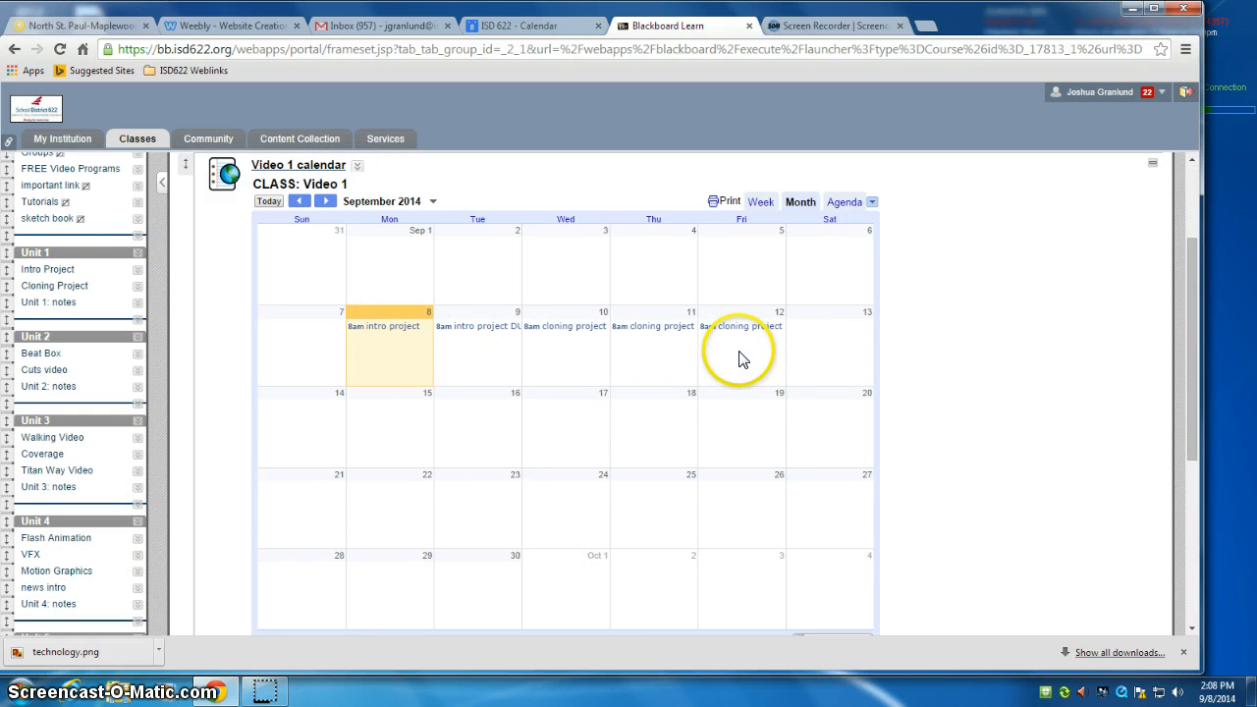
scroll(769, 349, "down", 3)
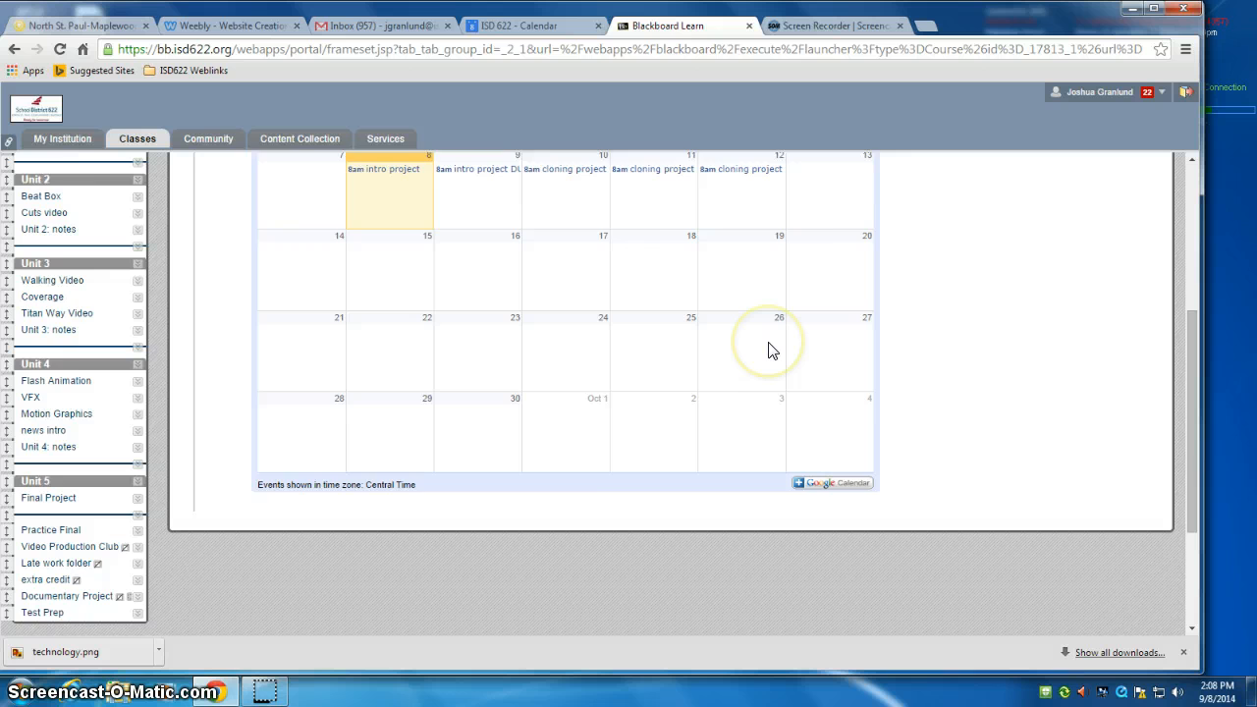
scroll(769, 351, "up", 3)
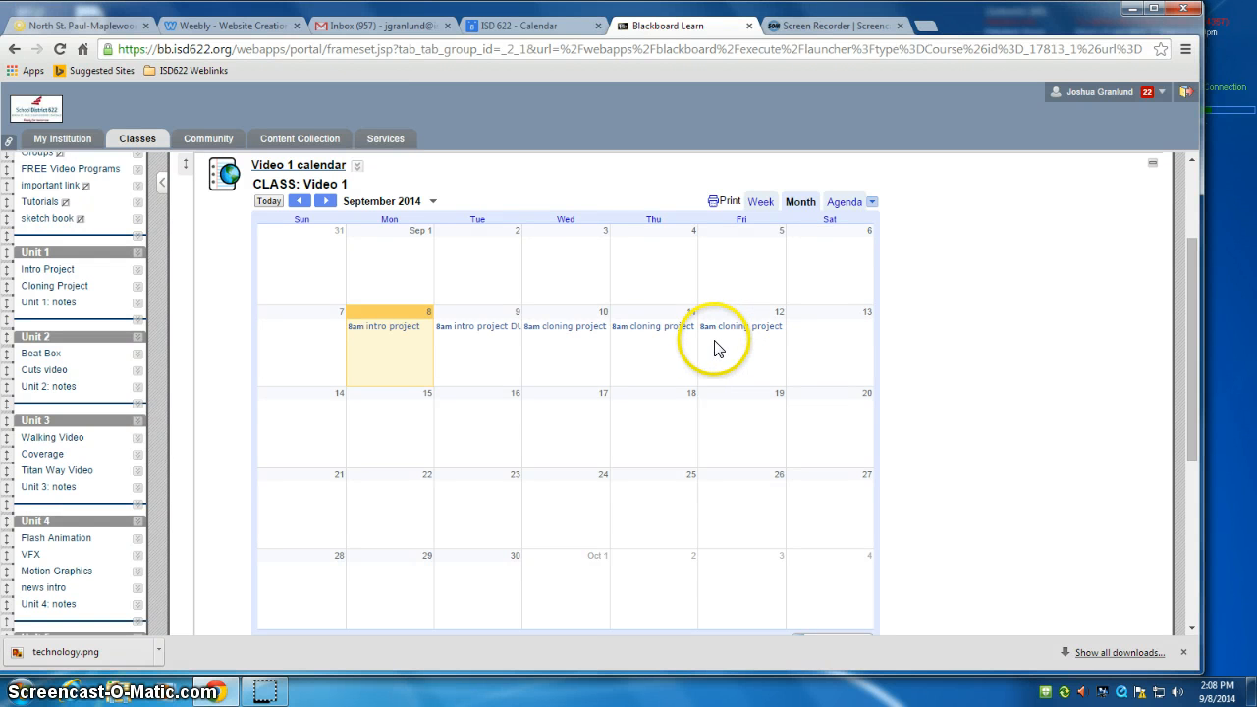
Step: Switch to Google Calendar, close the calendar address dialog and save the CLASS: Video 1 details
left_click(481, 28)
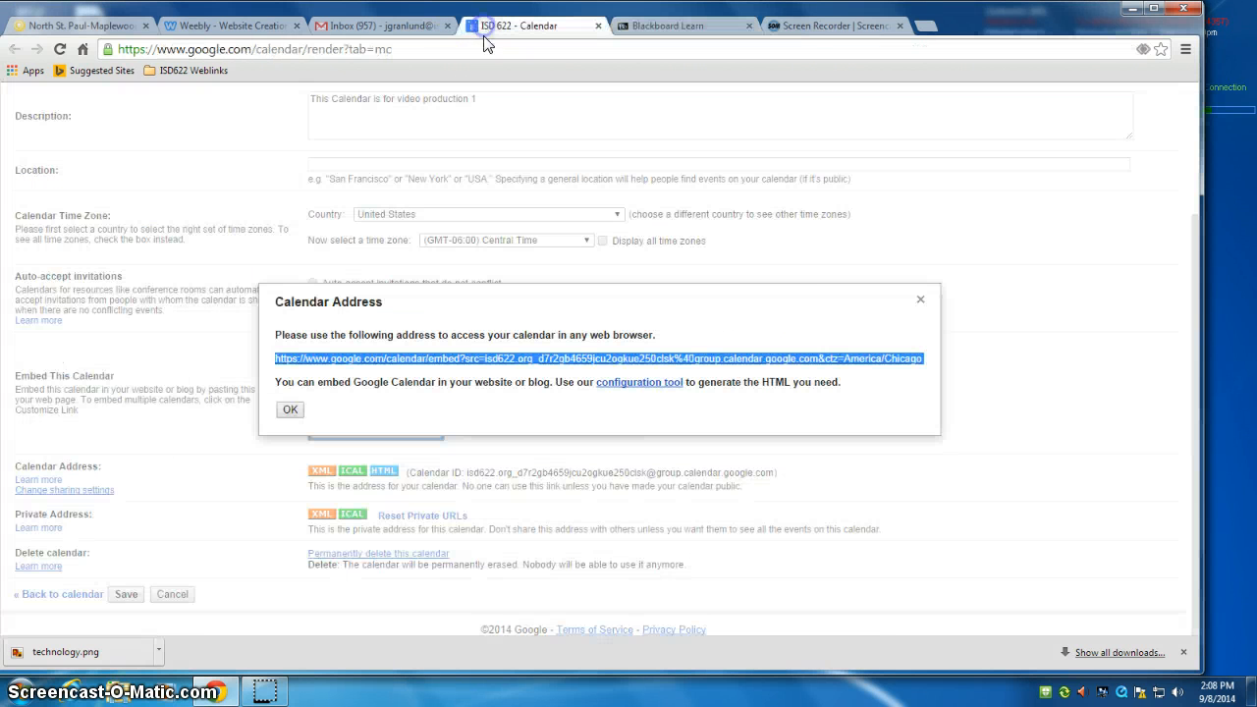
left_click(920, 299)
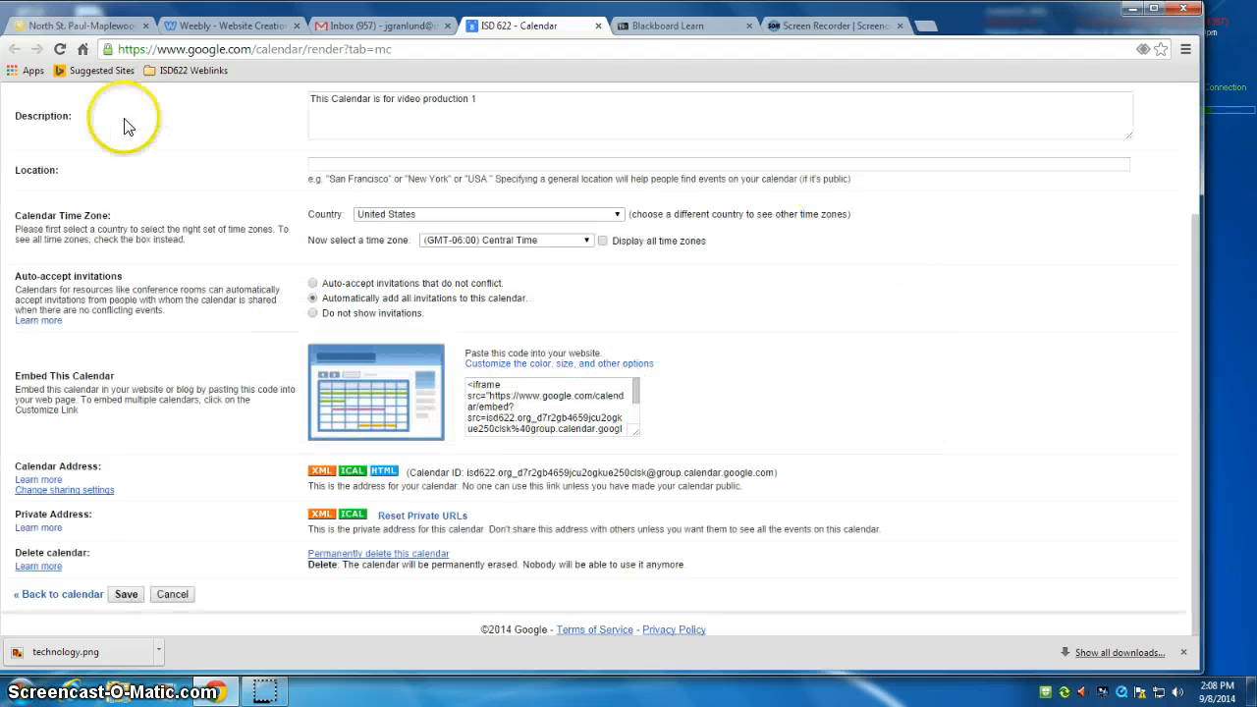
scroll(122, 147, "up", 2)
left_click(122, 188)
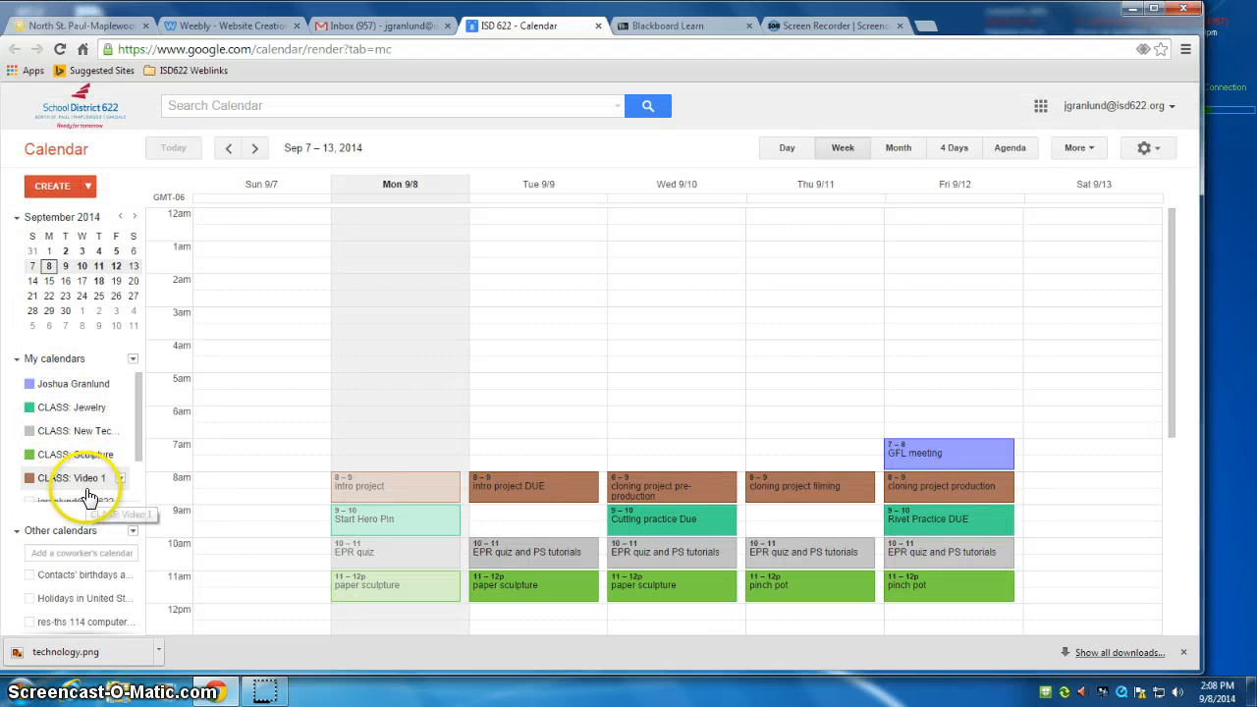
left_click(71, 392)
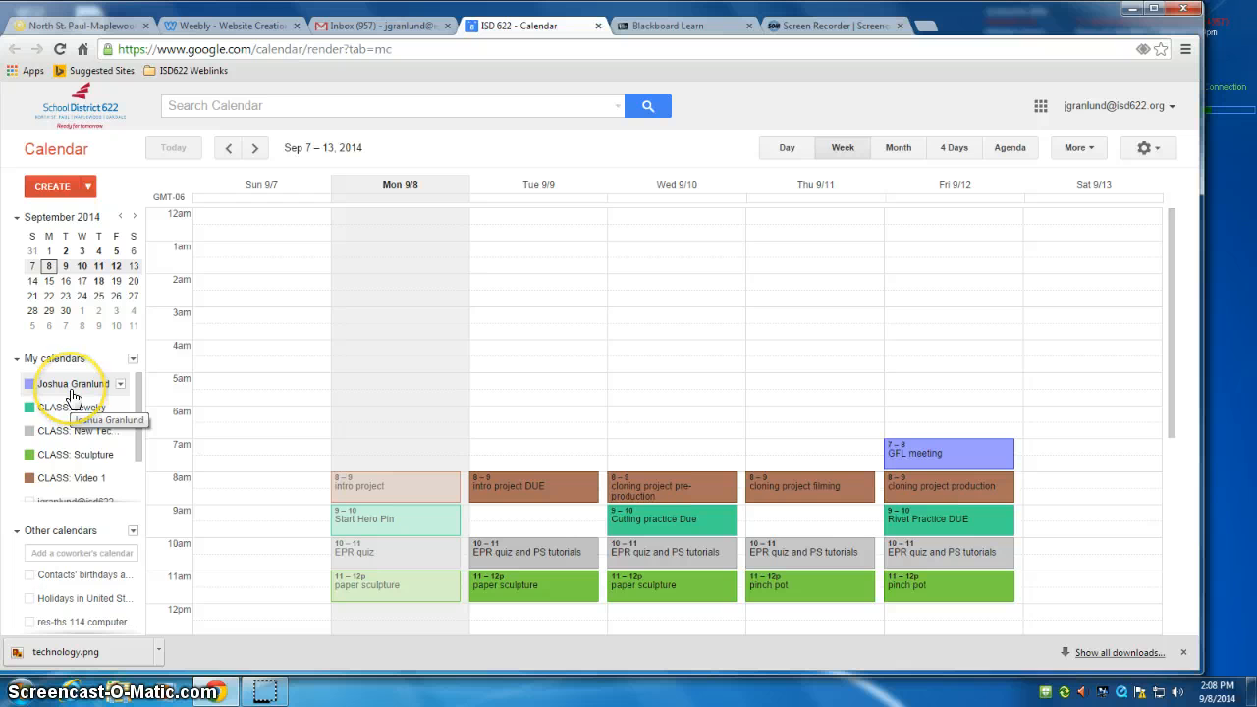
left_click(72, 391)
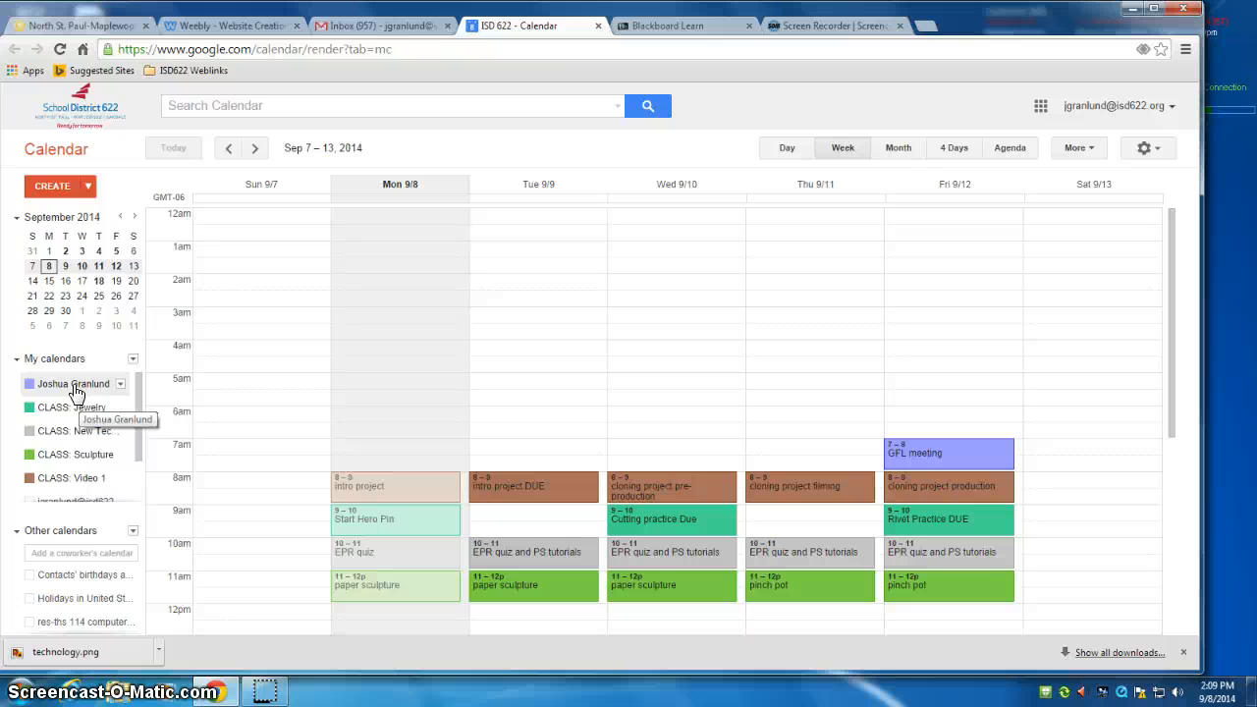
Step: Toggle the display of CLASS: Video 1 and open its calendar settings at the embed code and calendar address
left_click(88, 479)
left_click(123, 478)
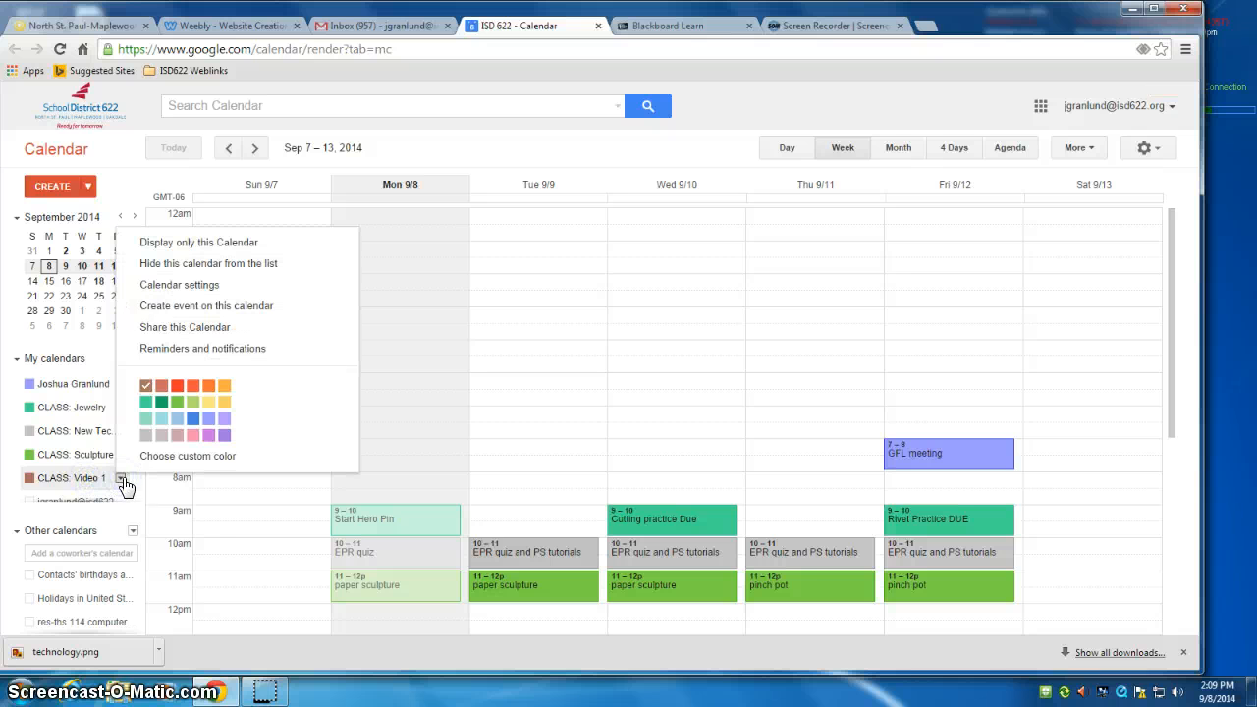
left_click(196, 286)
scroll(377, 439, "down", 3)
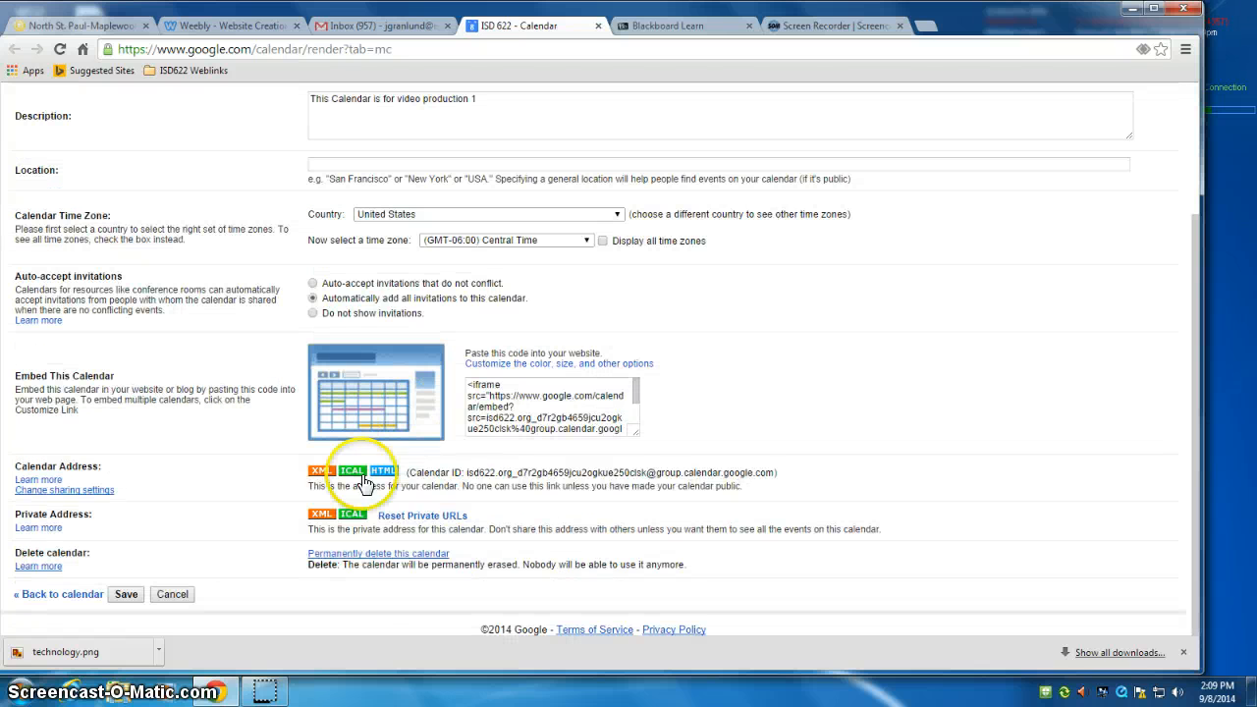